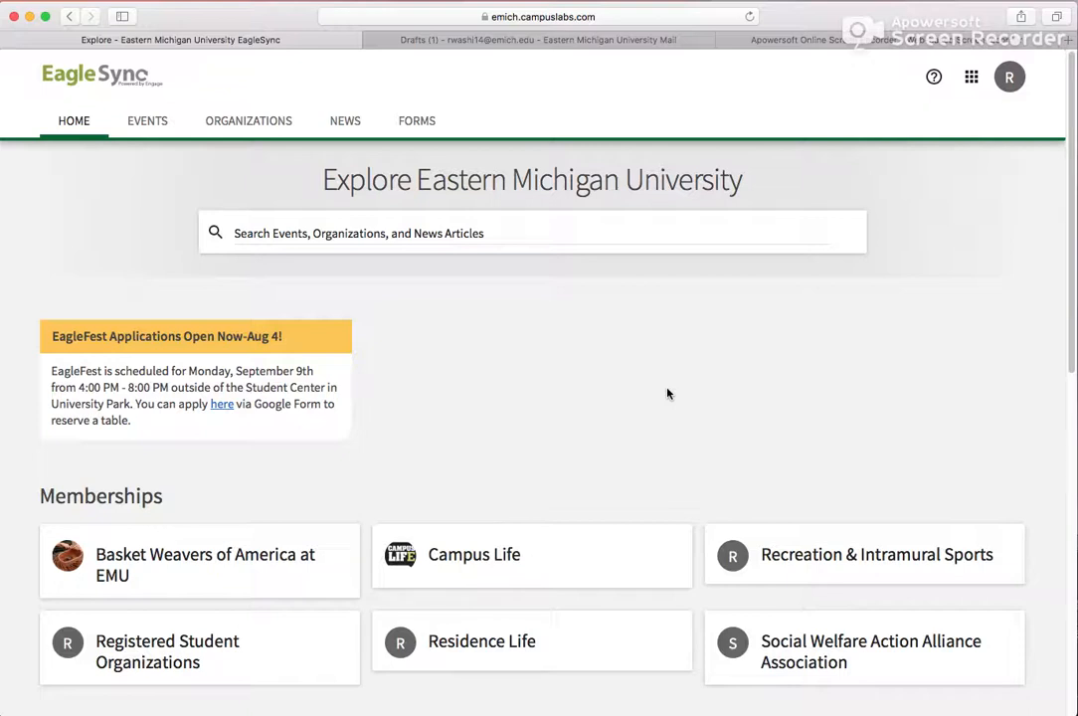
# - Open the Organizations section and start registering a new organization
pyautogui.click(271, 122)
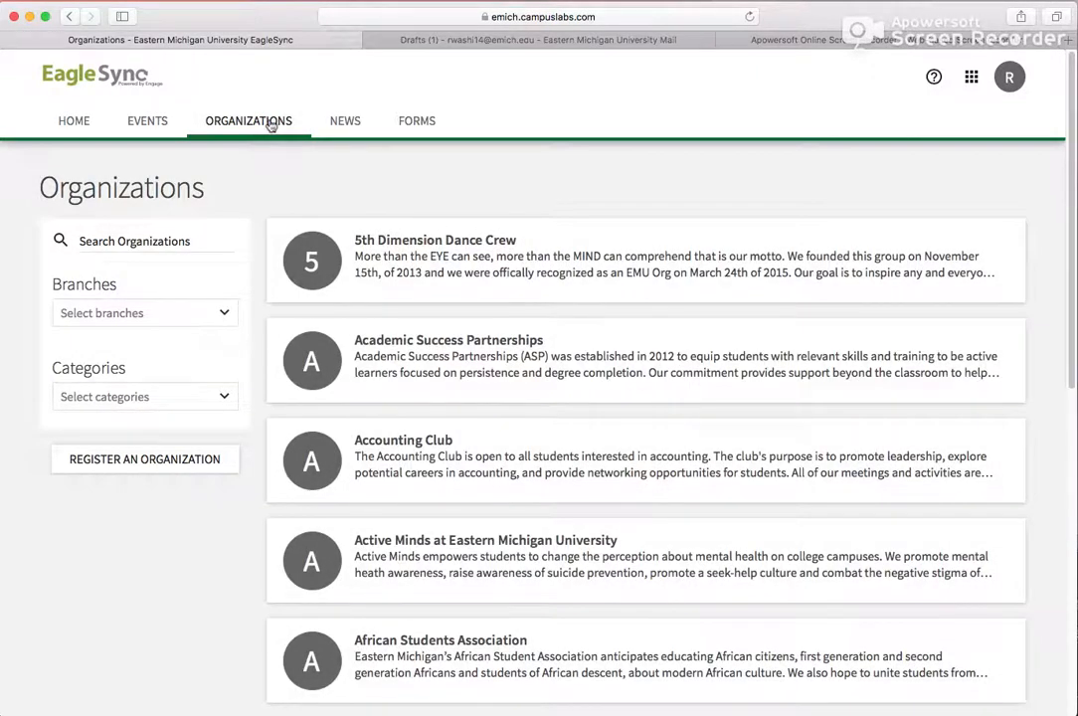
pyautogui.click(198, 468)
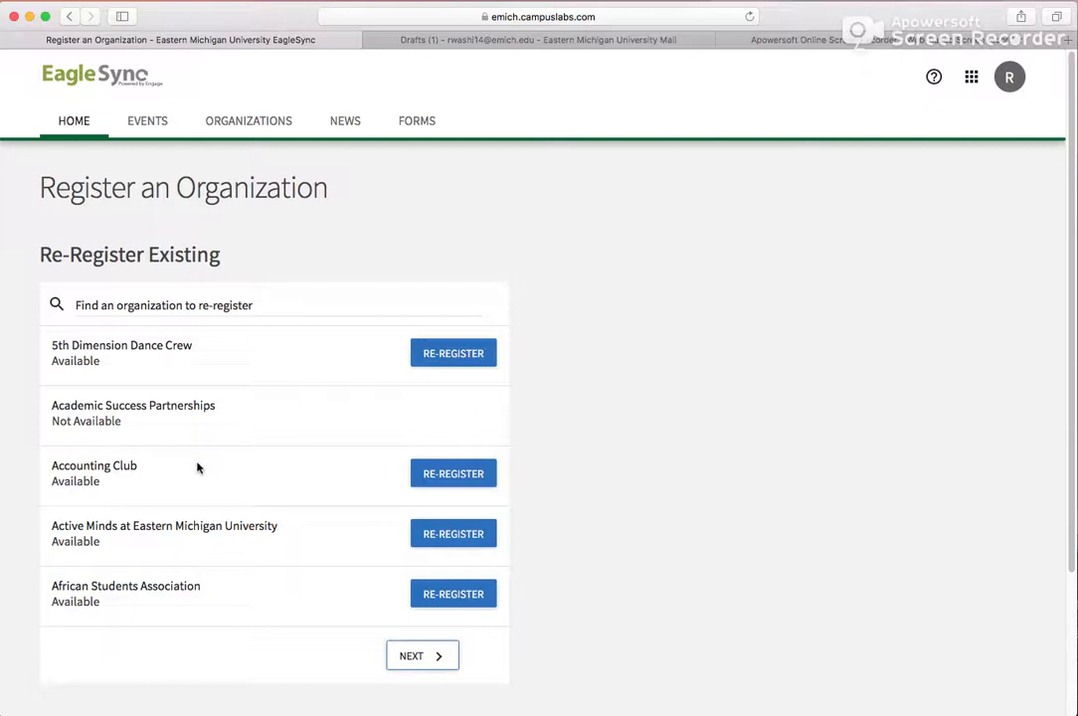
pyautogui.scroll(-5, 197, 468)
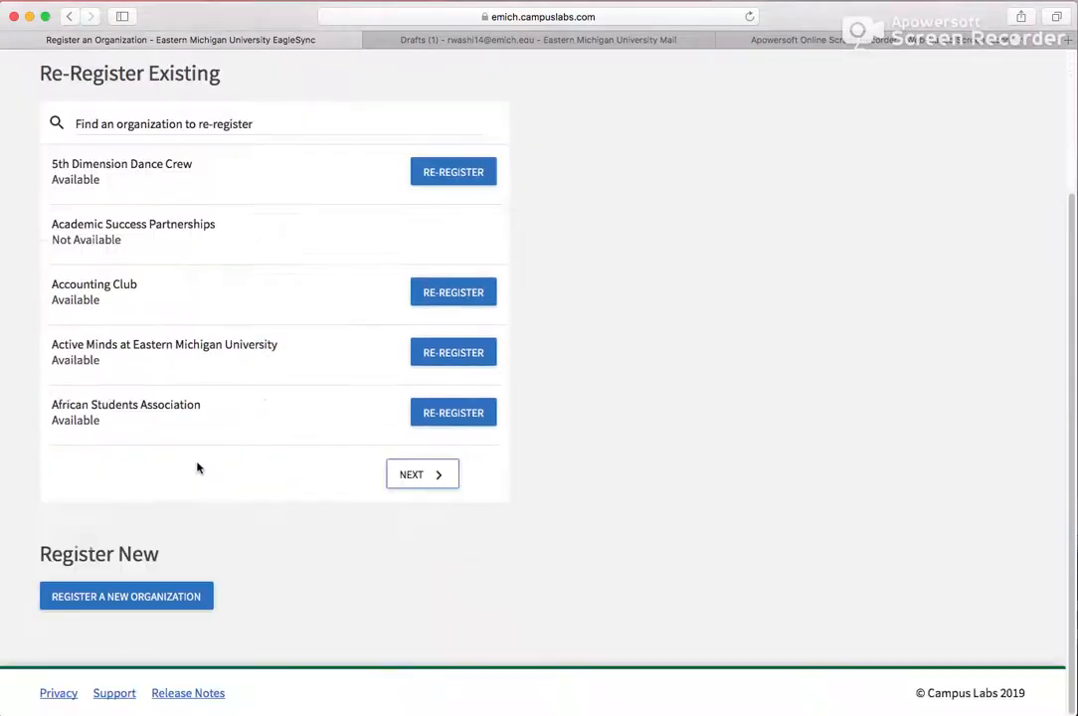
pyautogui.click(173, 602)
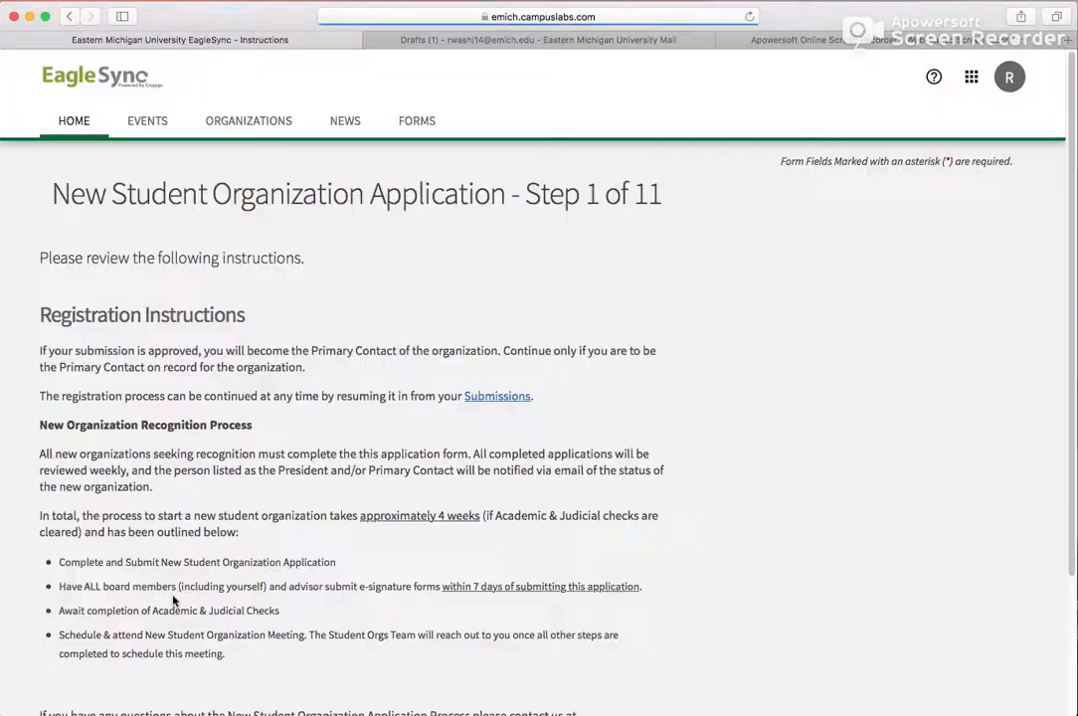
# - Read through the registration instructions, highlighting key requirements, and continue to the next application step
pyautogui.scroll(-2, 173, 600)
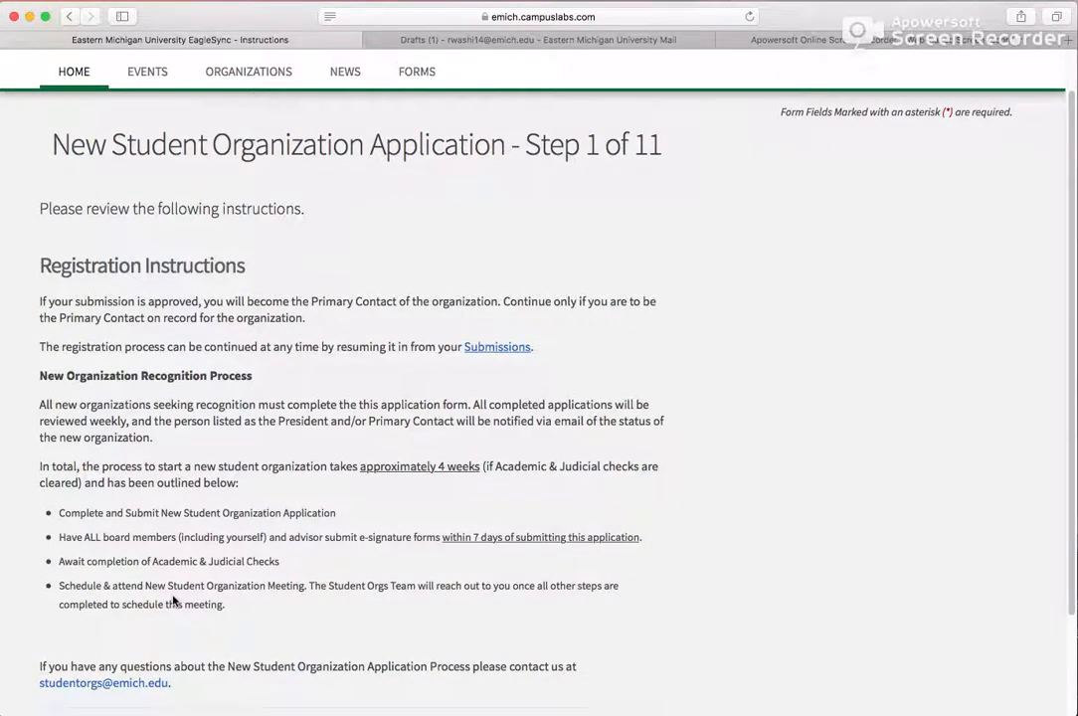
pyautogui.scroll(-1, 174, 601)
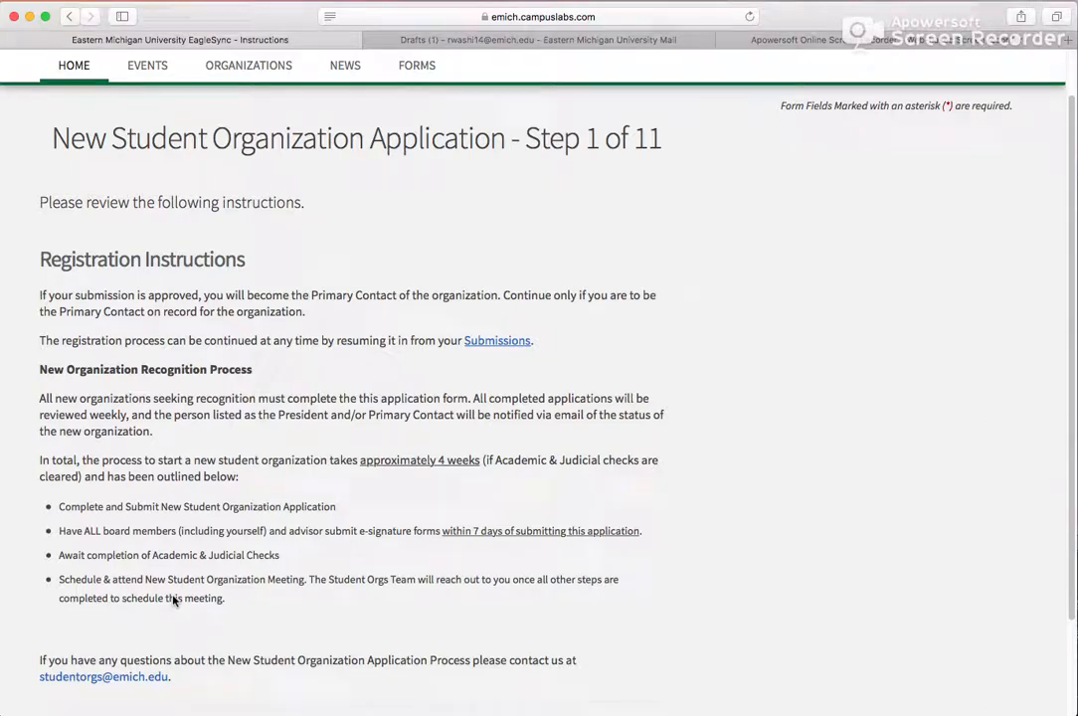
pyautogui.scroll(-1, 173, 599)
pyautogui.scroll(-2, 173, 600)
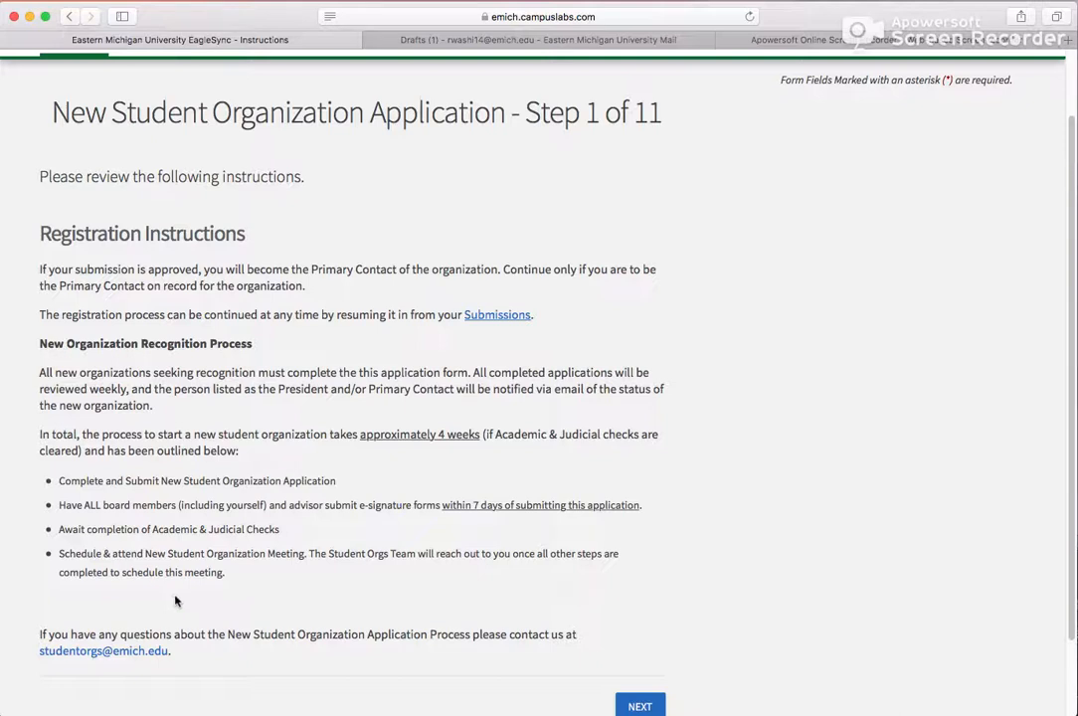
pyautogui.moveTo(60, 504); pyautogui.dragTo(648, 506)
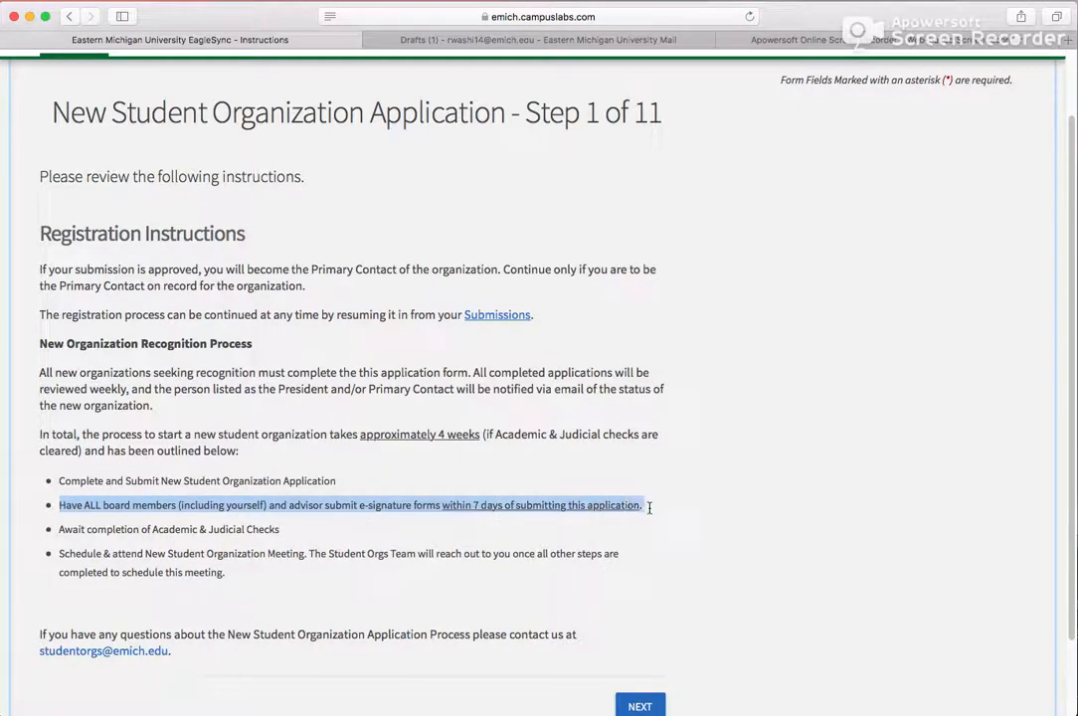
pyautogui.click(701, 574)
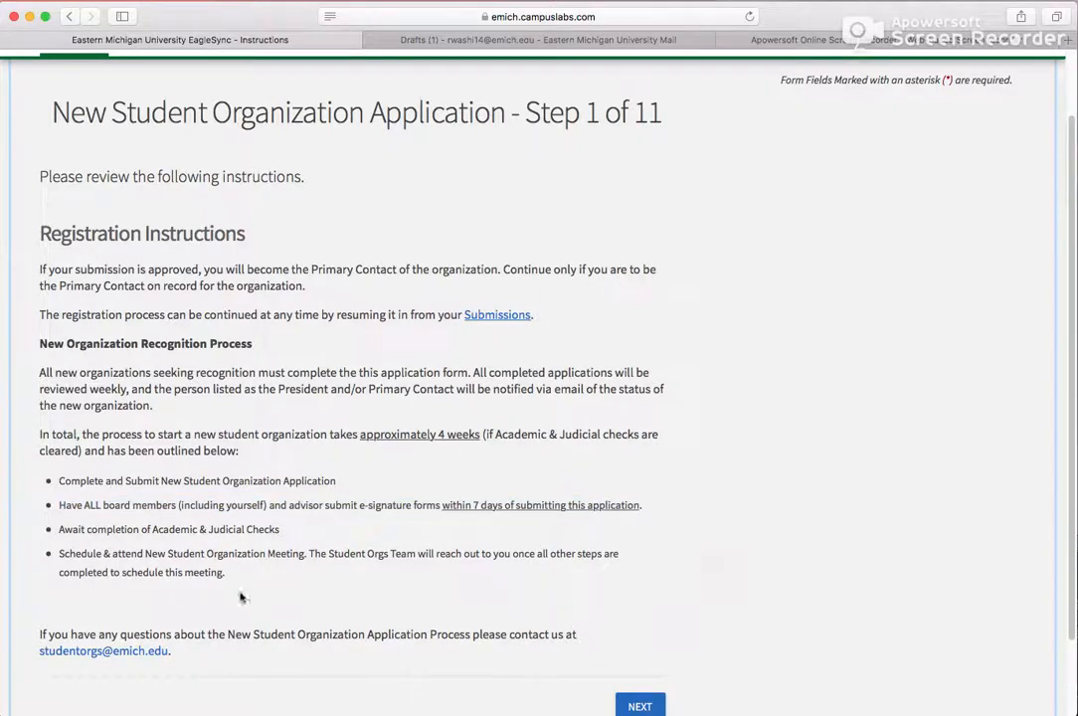
pyautogui.moveTo(61, 555); pyautogui.dragTo(305, 555)
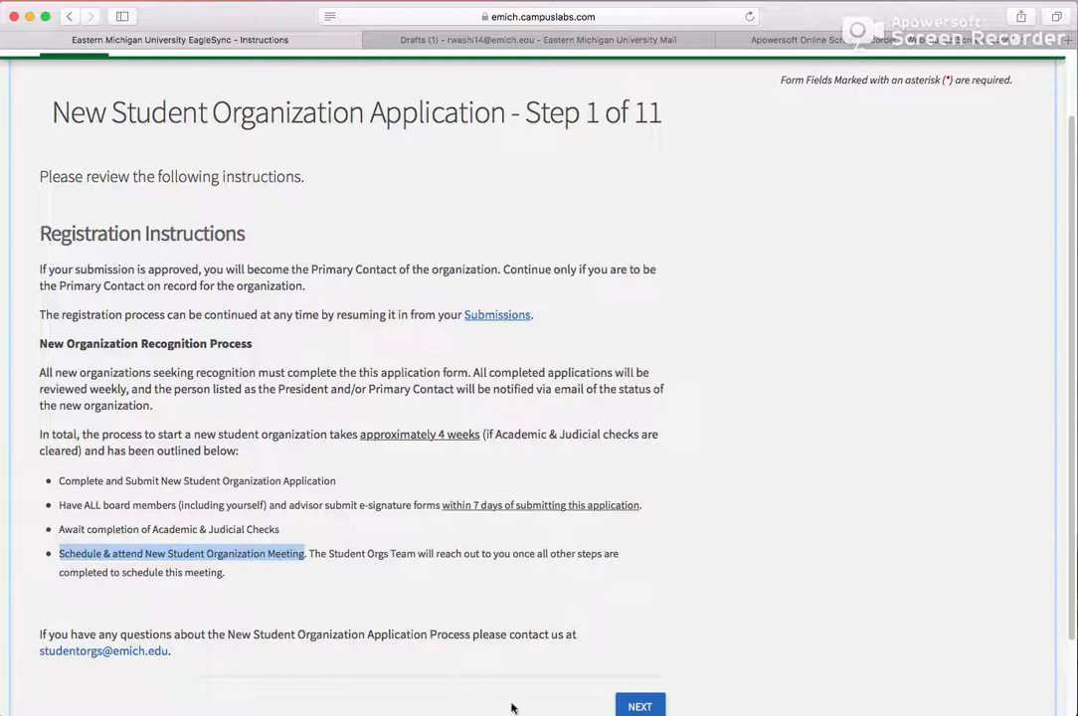
pyautogui.scroll(-1, 497, 702)
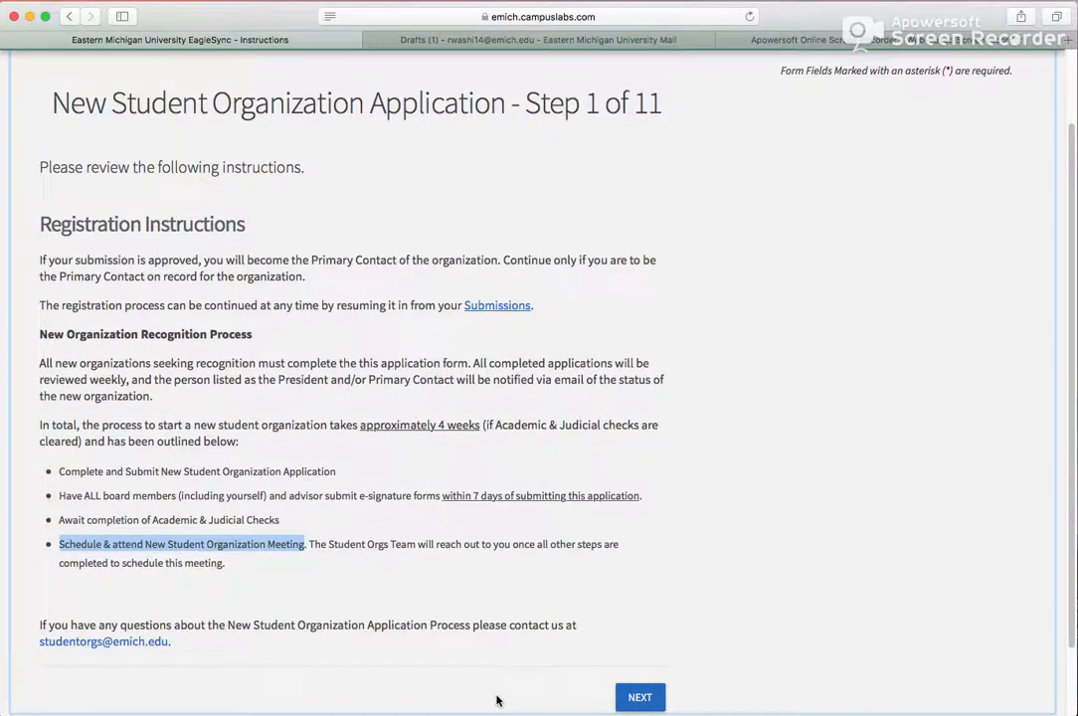
pyautogui.click(639, 697)
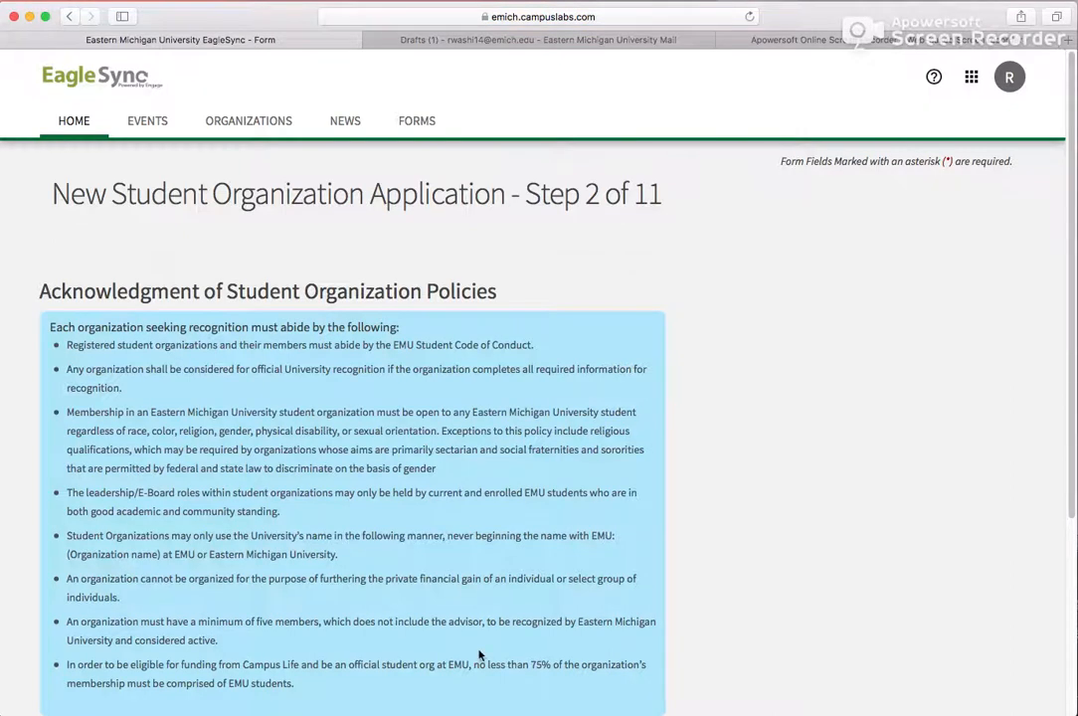
# - Agree to the guidelines and requirements for EMU Student Orgs and continue to the next step
pyautogui.scroll(-3, 434, 643)
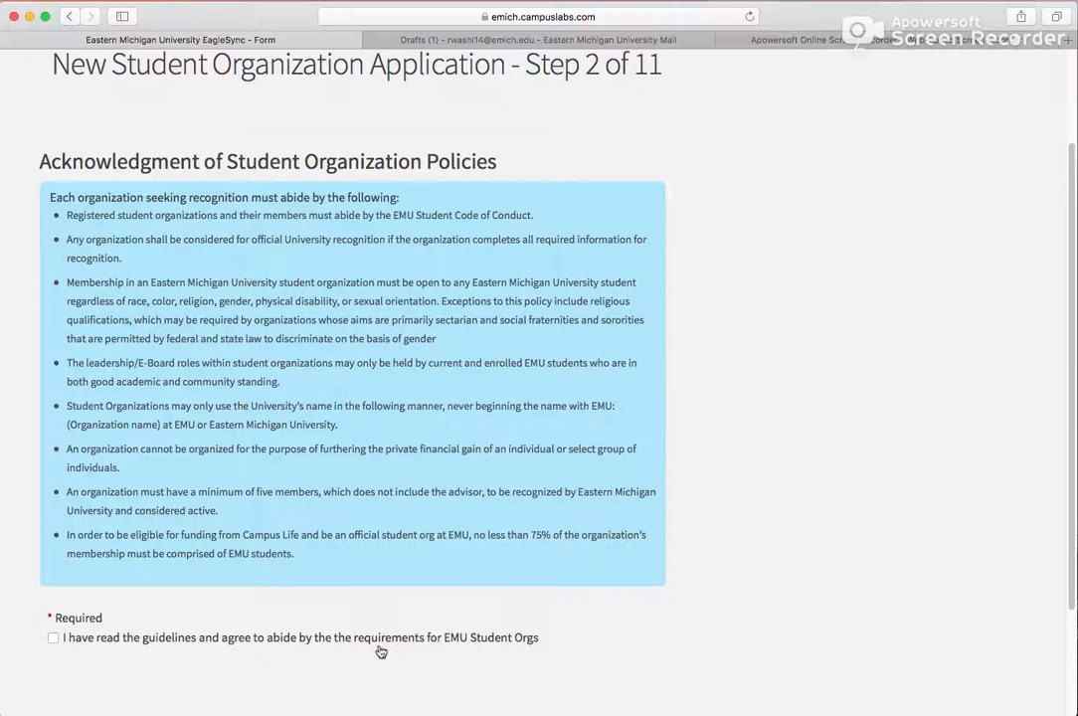
pyautogui.click(55, 639)
pyautogui.click(56, 639)
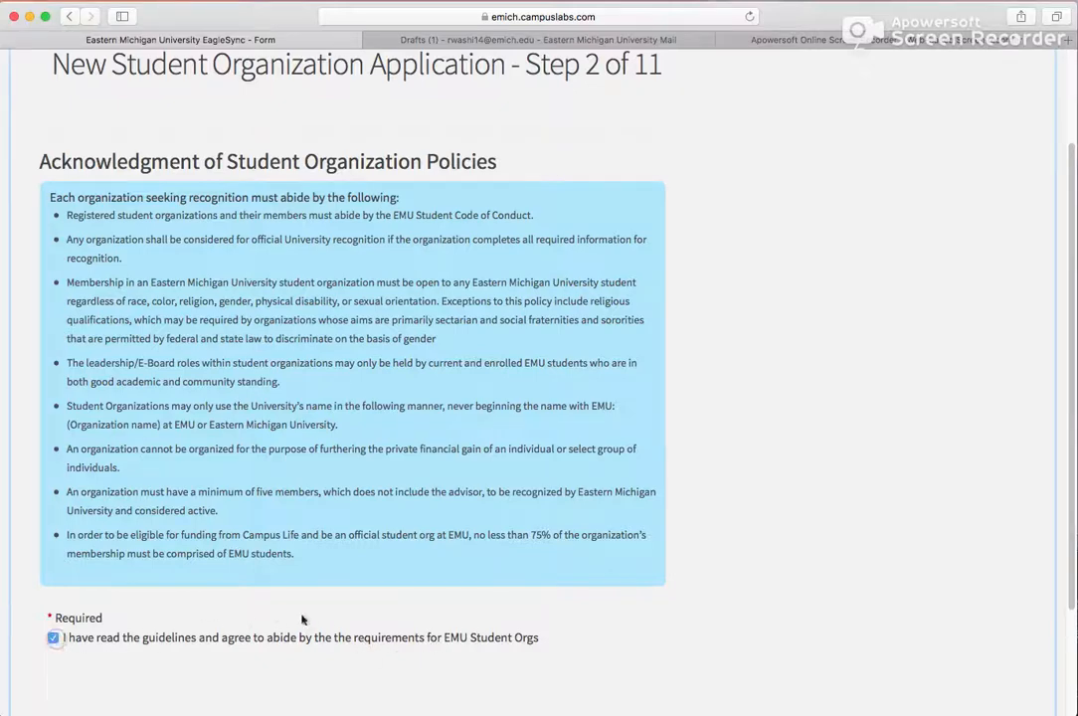
pyautogui.scroll(-3, 360, 623)
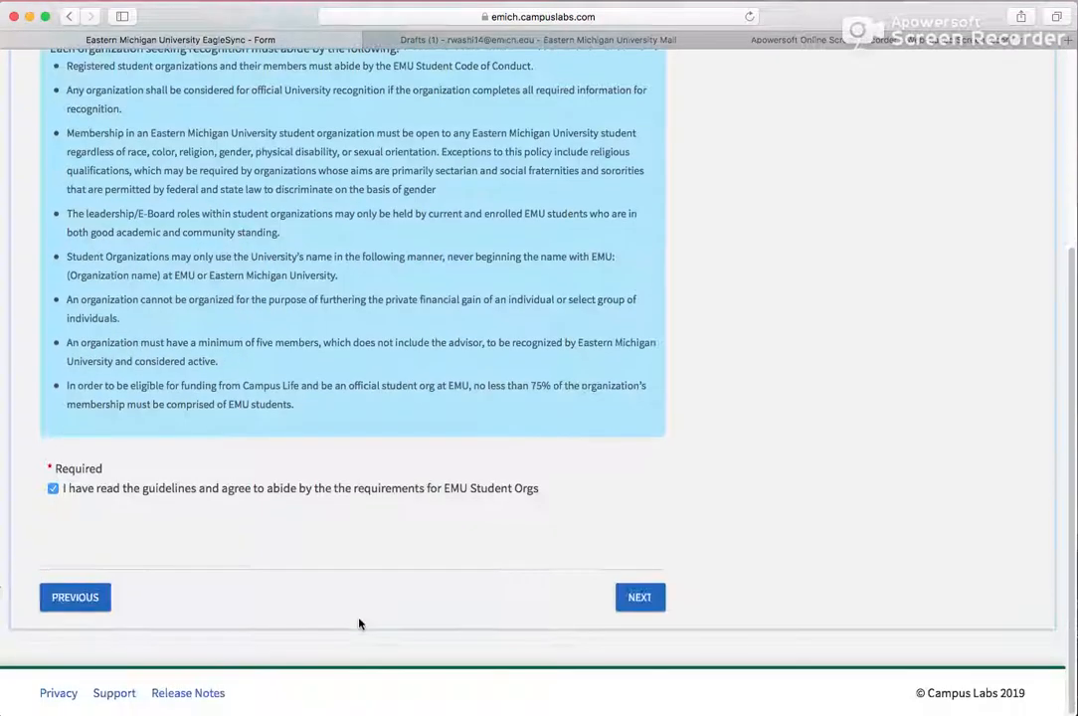
pyautogui.click(639, 598)
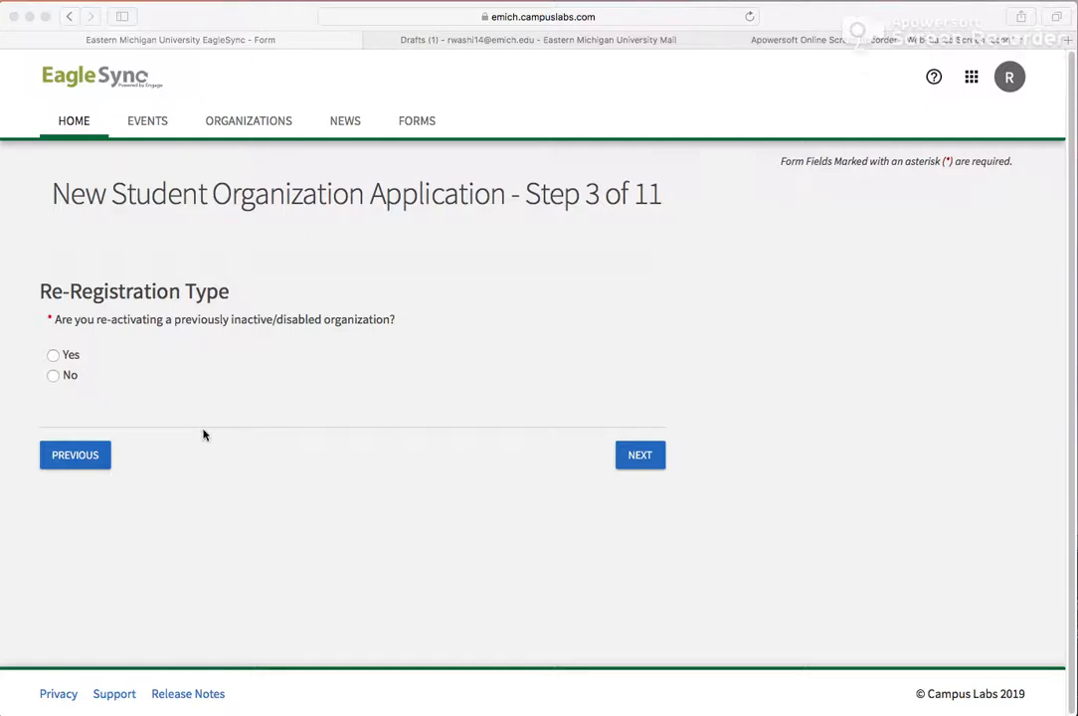
# - Answer No to re-activating a previously inactive organization and continue past the contact information instructions
pyautogui.click(53, 375)
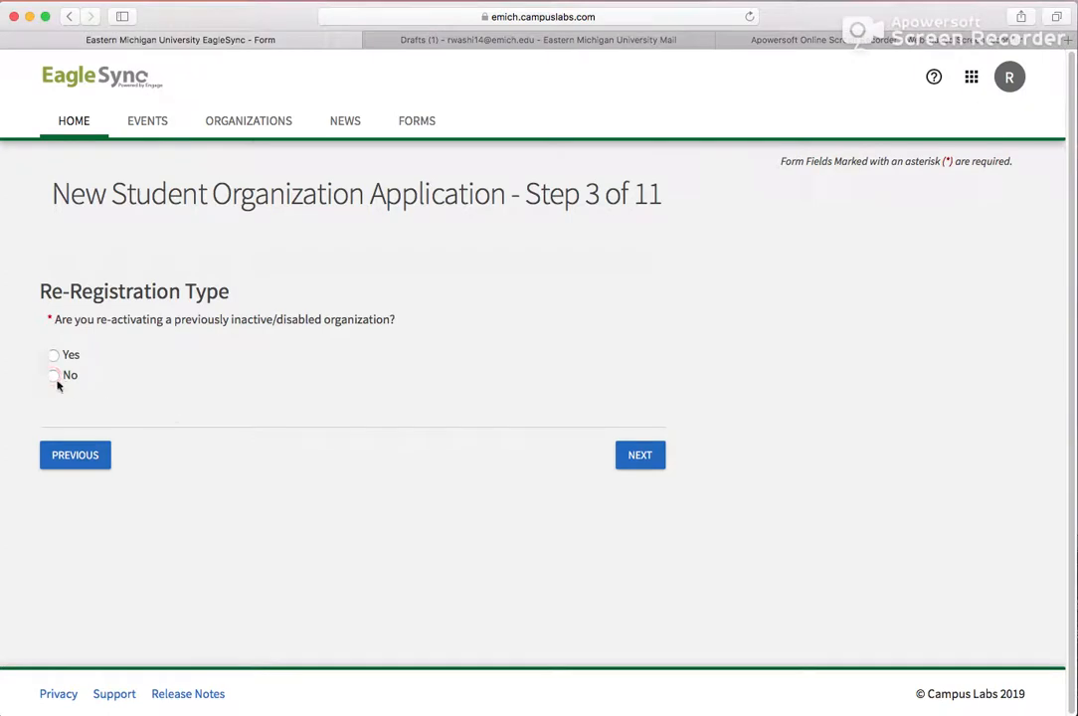
pyautogui.click(642, 455)
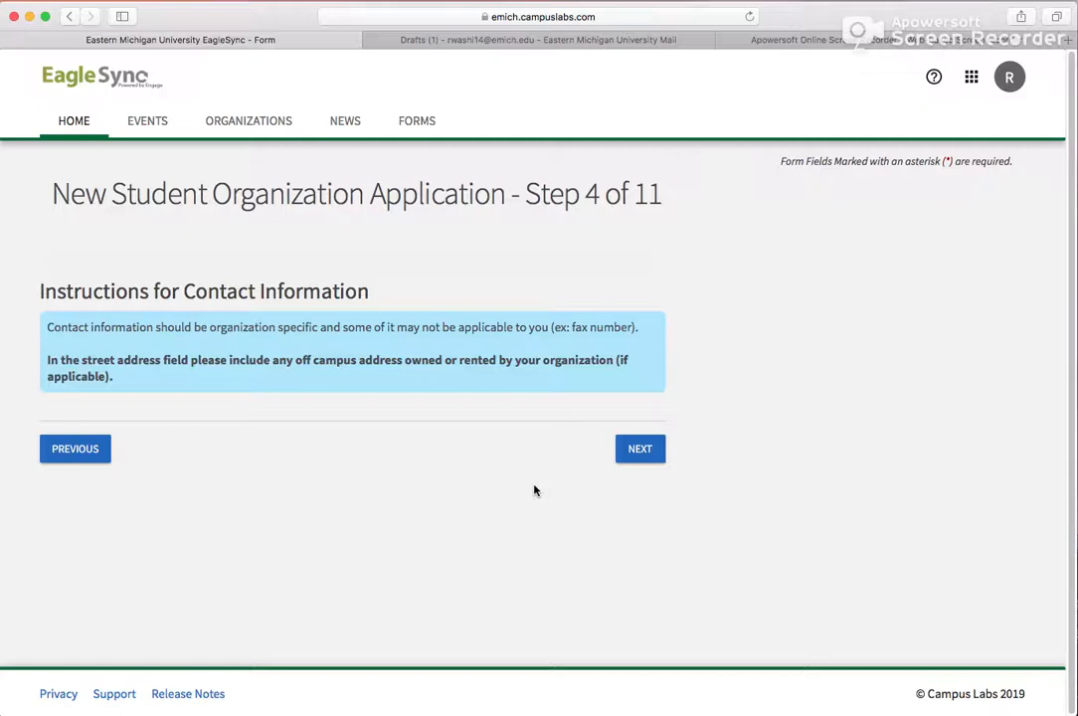
pyautogui.click(637, 450)
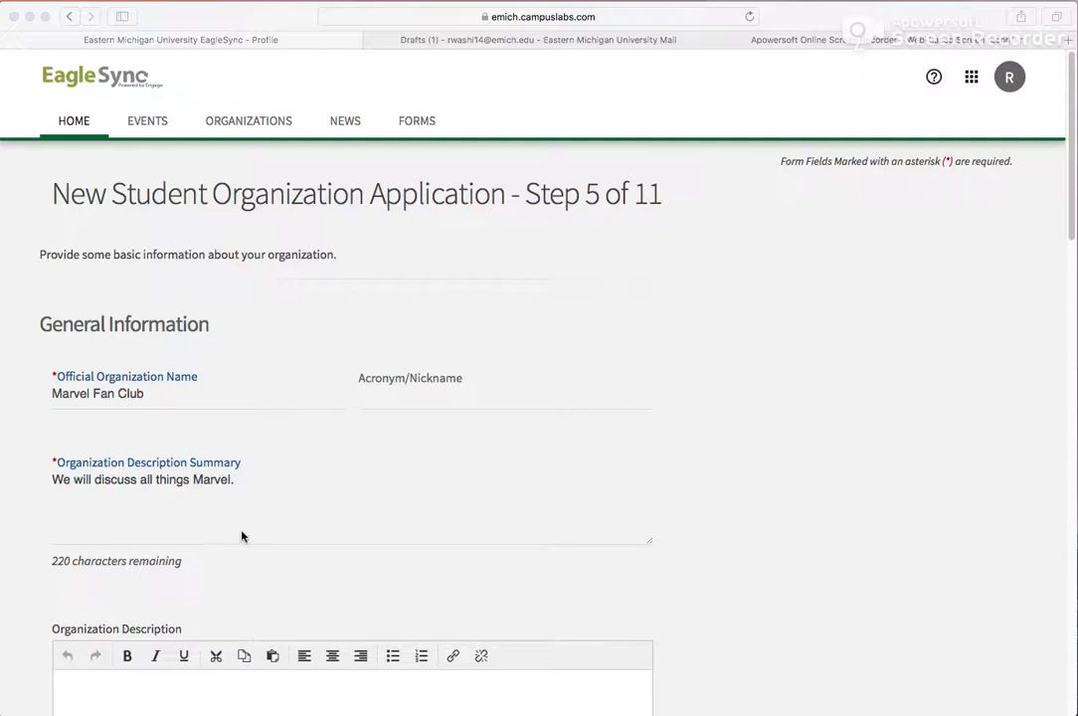
# - Review the organization's general information, website and contact fields and continue to the profile picture step
pyautogui.scroll(-5, 241, 537)
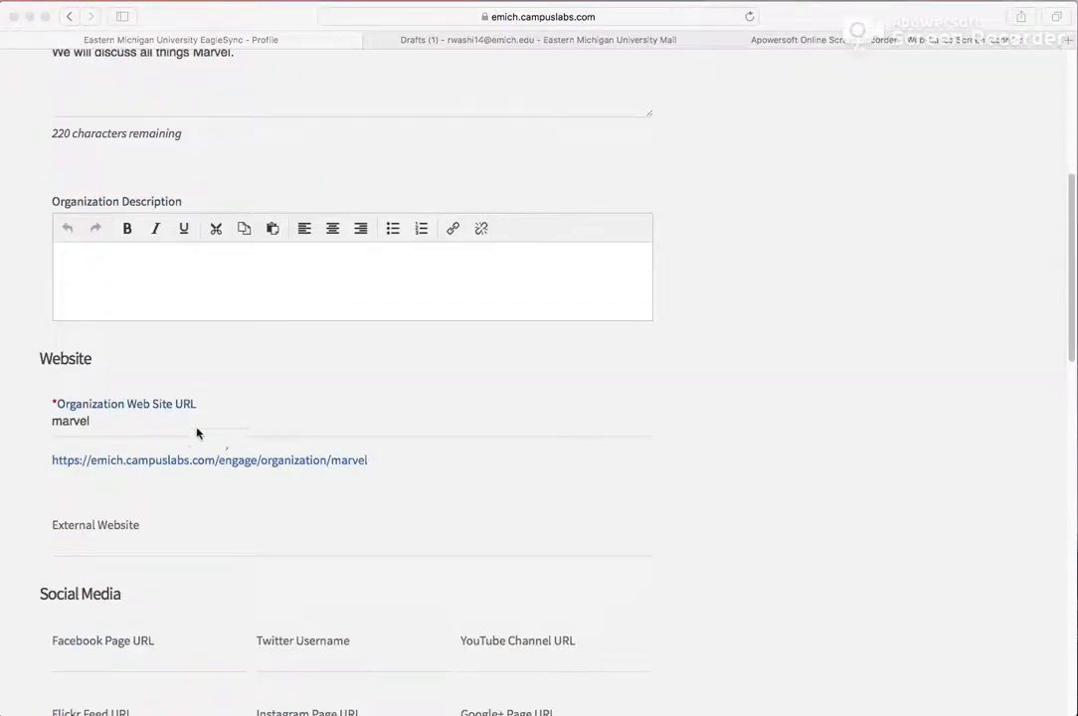
pyautogui.scroll(5, 245, 442)
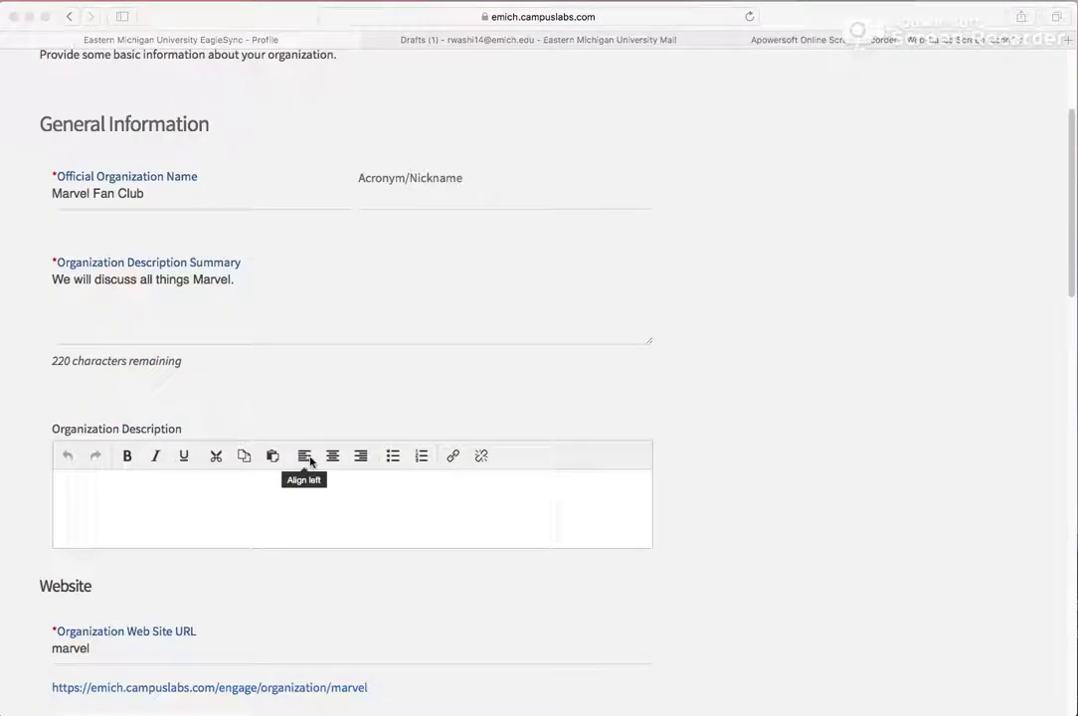
pyautogui.scroll(-2, 311, 461)
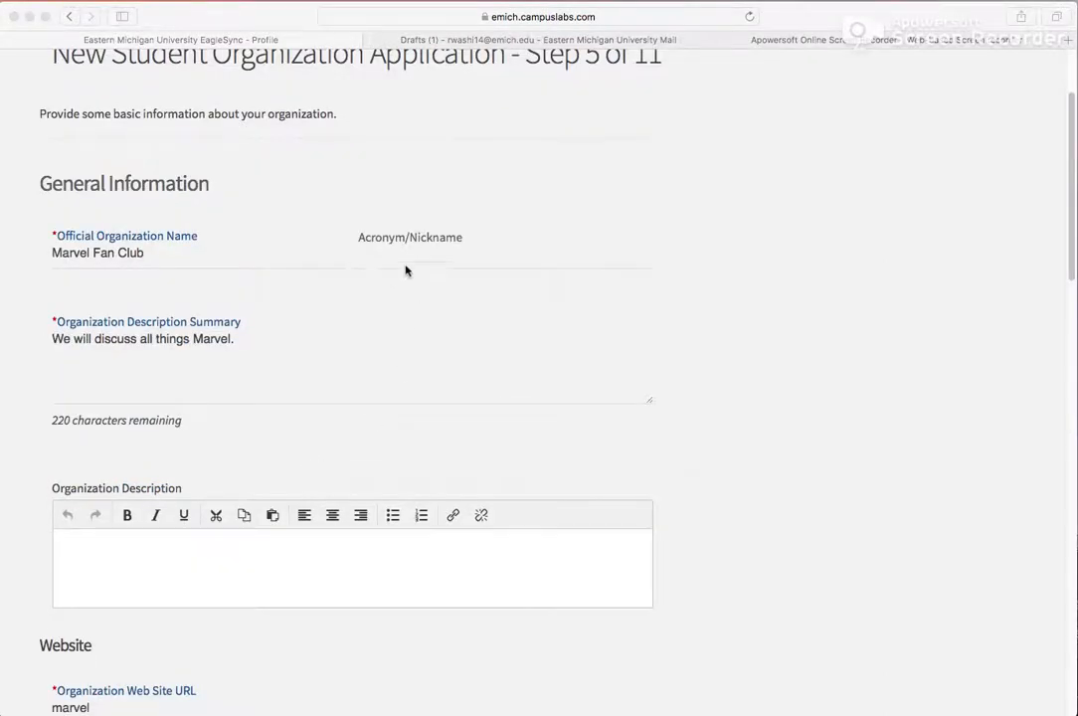
pyautogui.scroll(-4, 420, 413)
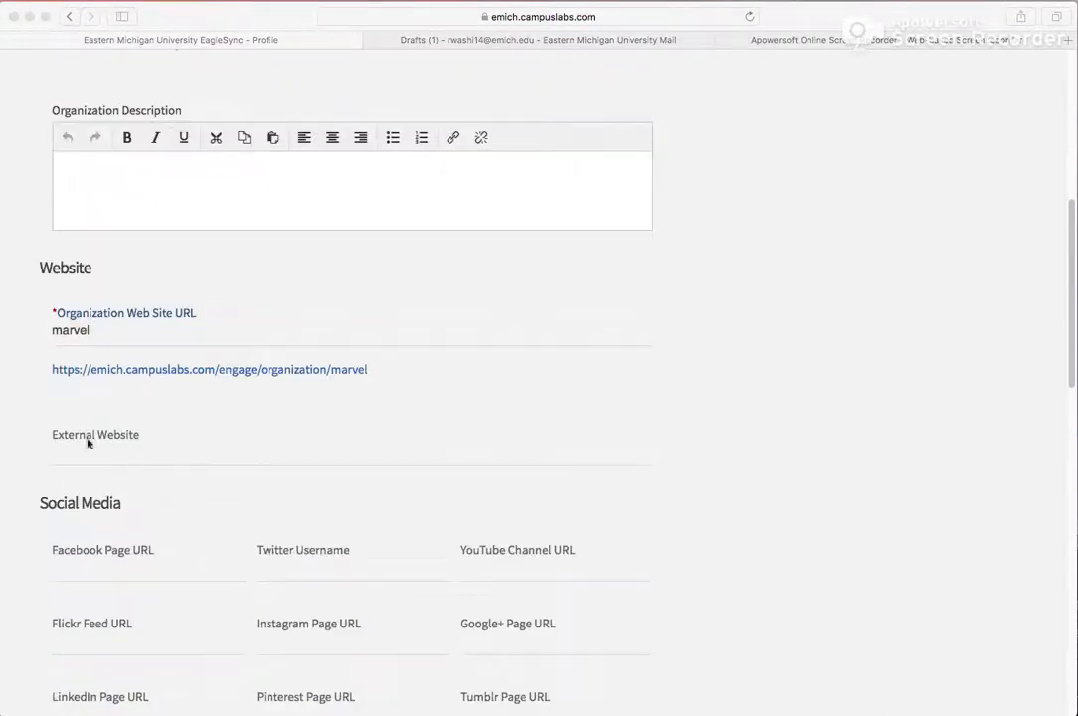
pyautogui.scroll(-2, 240, 543)
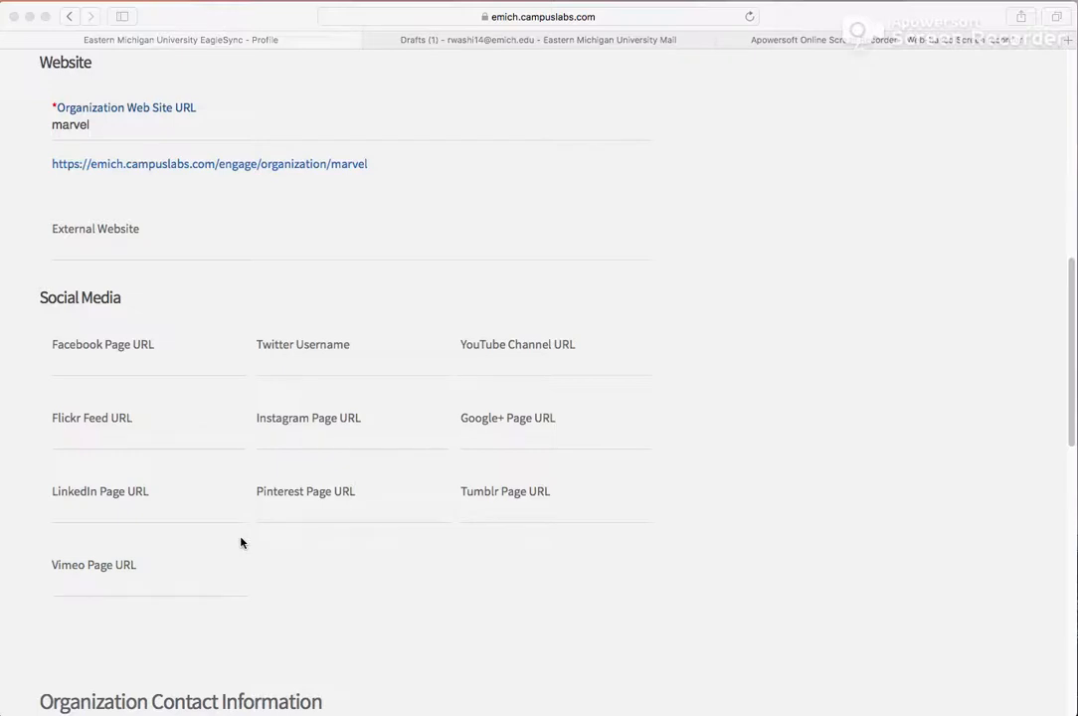
pyautogui.scroll(-4, 388, 578)
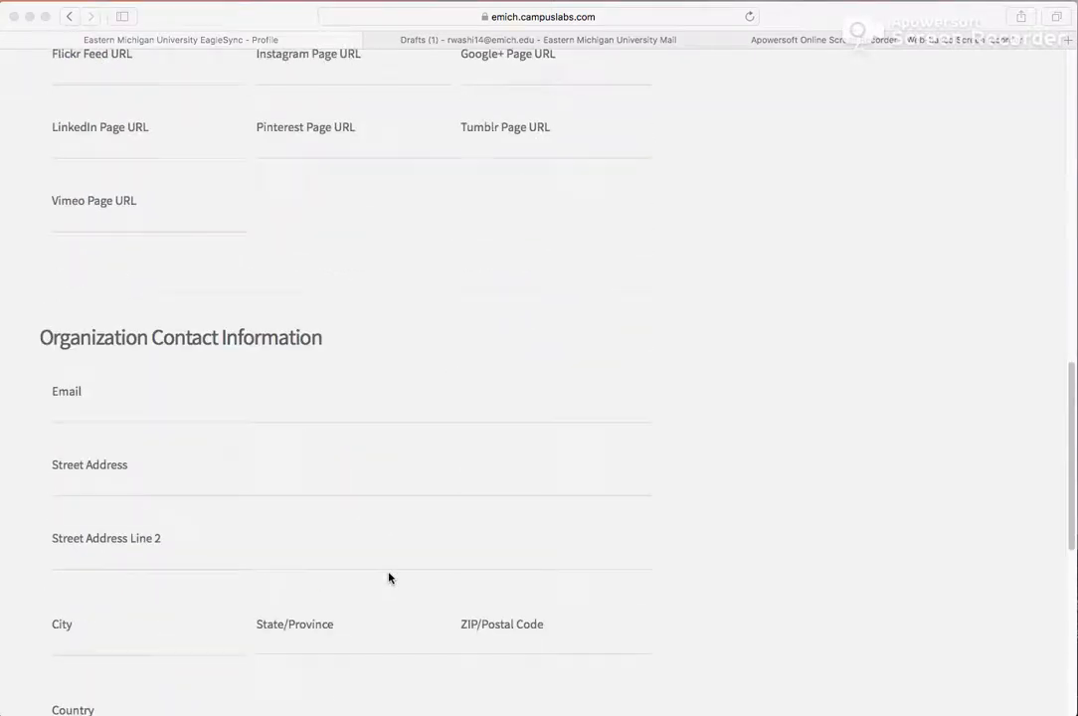
pyautogui.scroll(-6, 388, 578)
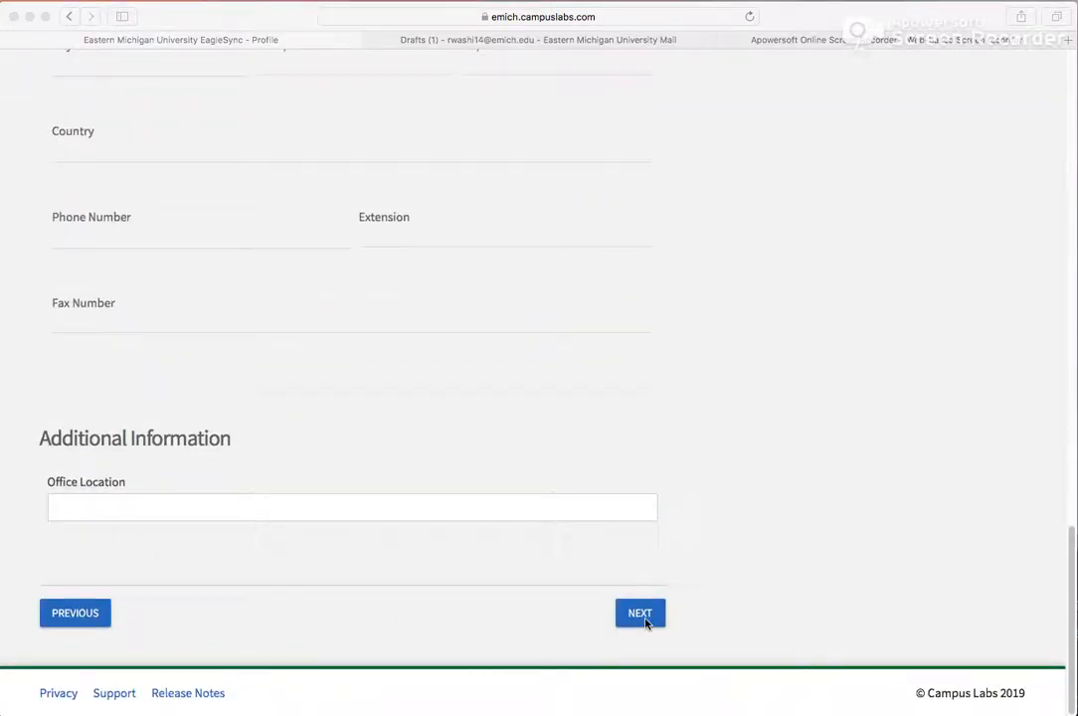
pyautogui.click(646, 623)
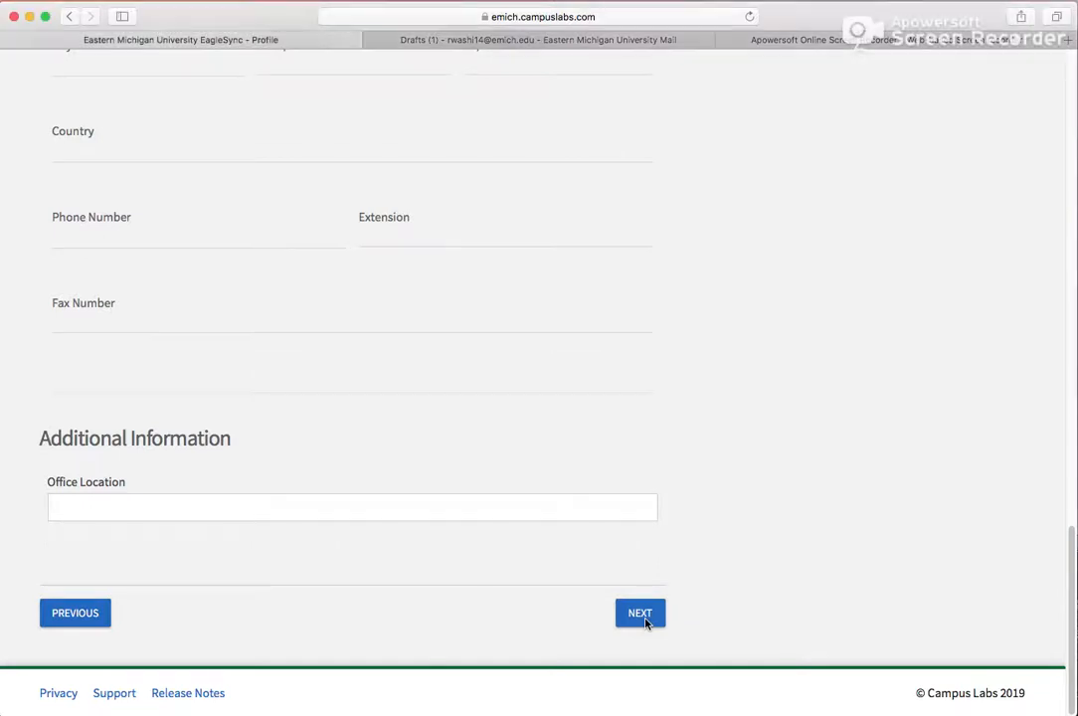
pyautogui.click(637, 622)
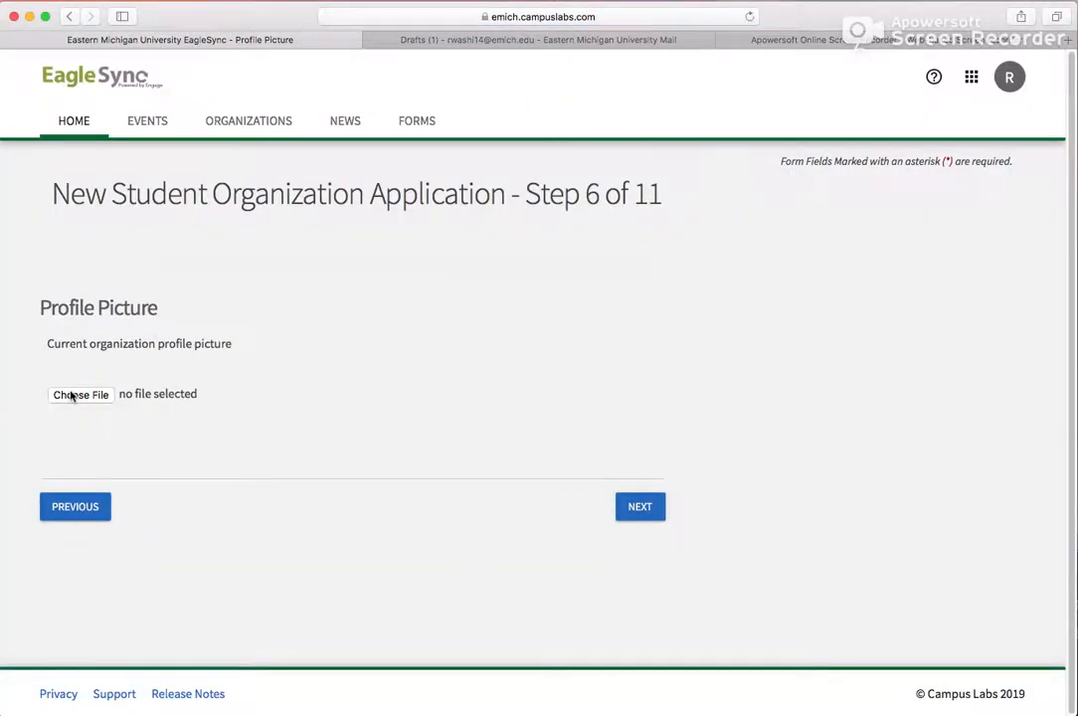
# - Upload images.jpeg as the organization's profile picture and continue to the roster step
pyautogui.click(73, 395)
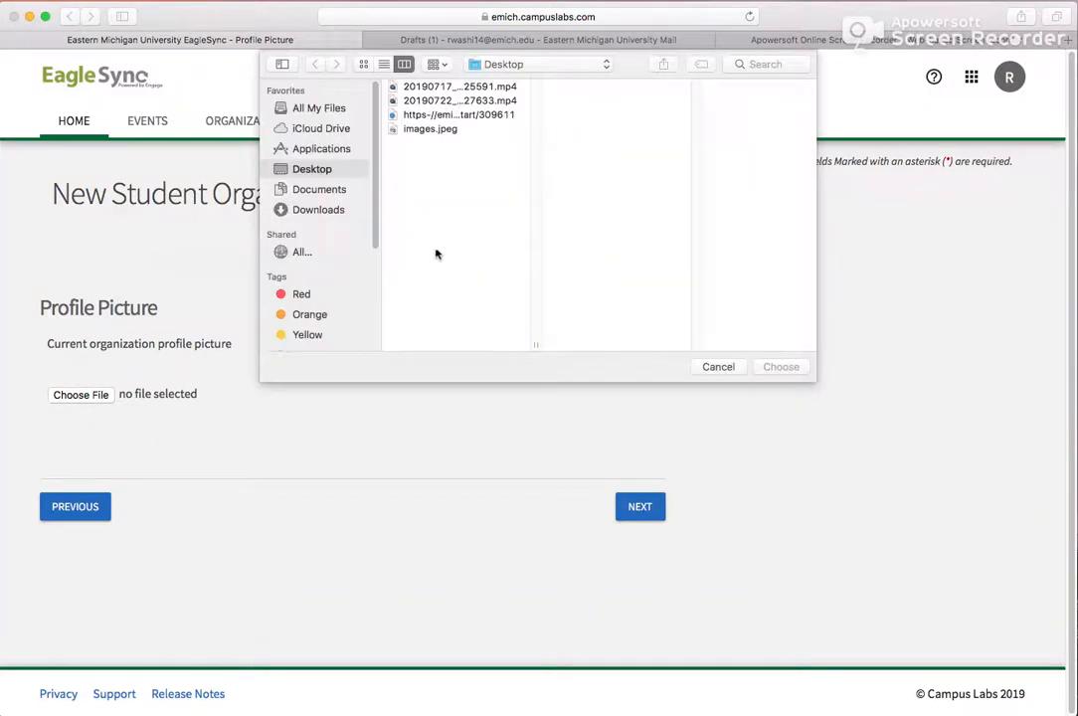
pyautogui.click(445, 129)
pyautogui.click(781, 368)
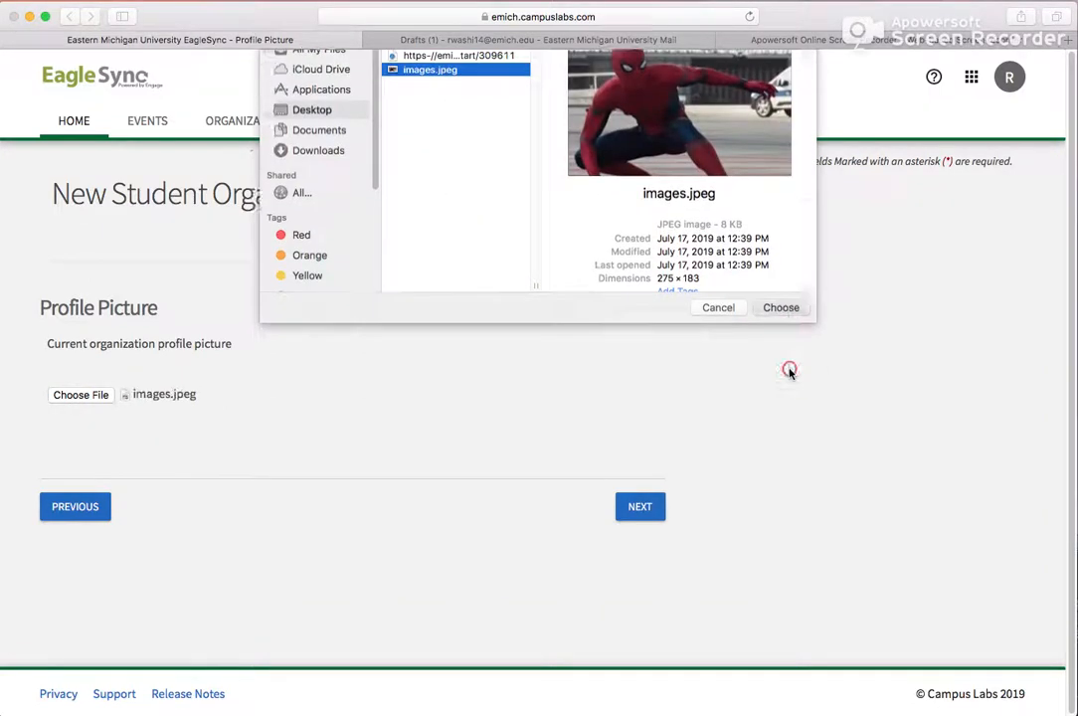
pyautogui.click(641, 509)
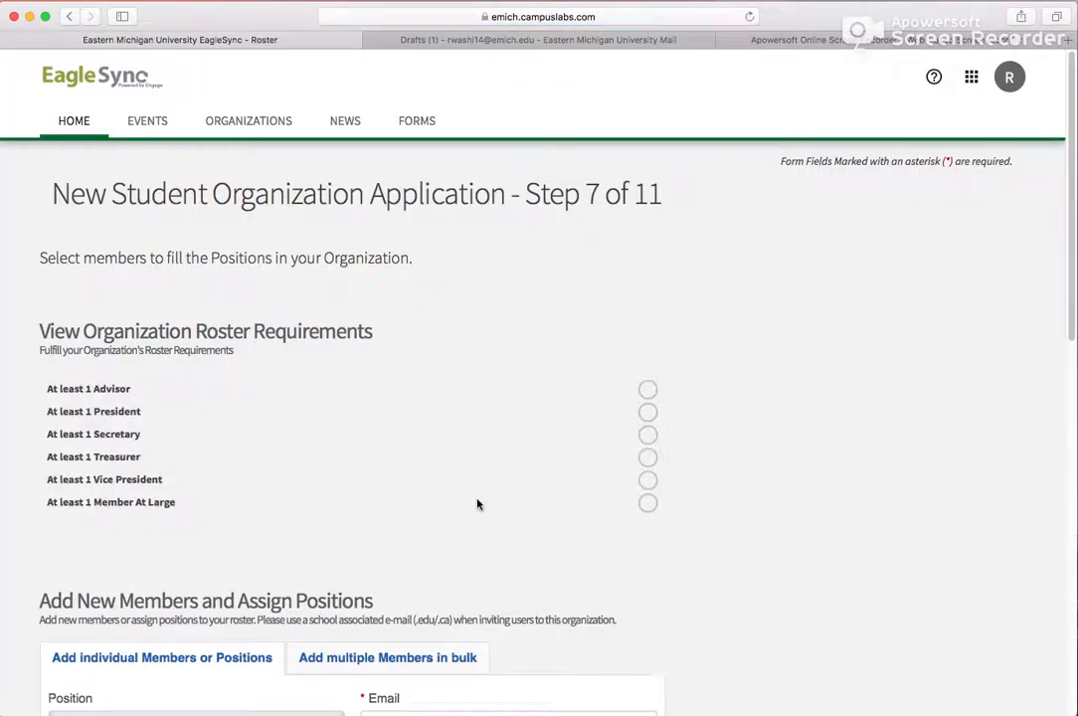
# - Set the position for a new individual member to President in the Add New Members form
pyautogui.scroll(-1, 477, 504)
pyautogui.scroll(-1, 477, 504)
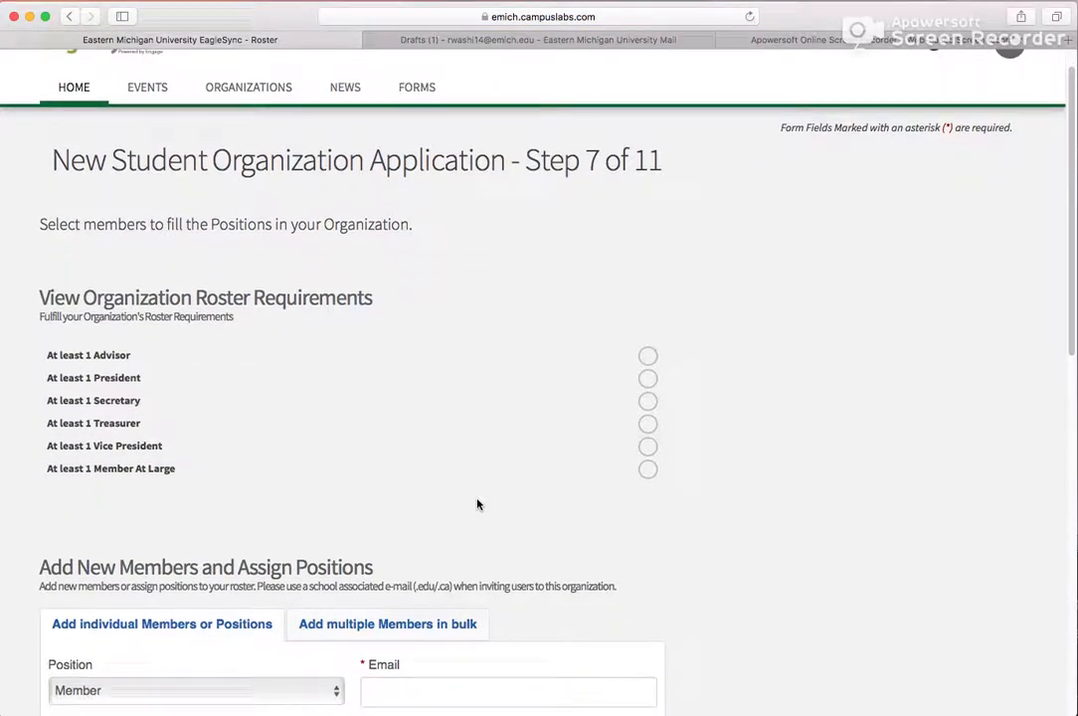
pyautogui.scroll(-5, 477, 504)
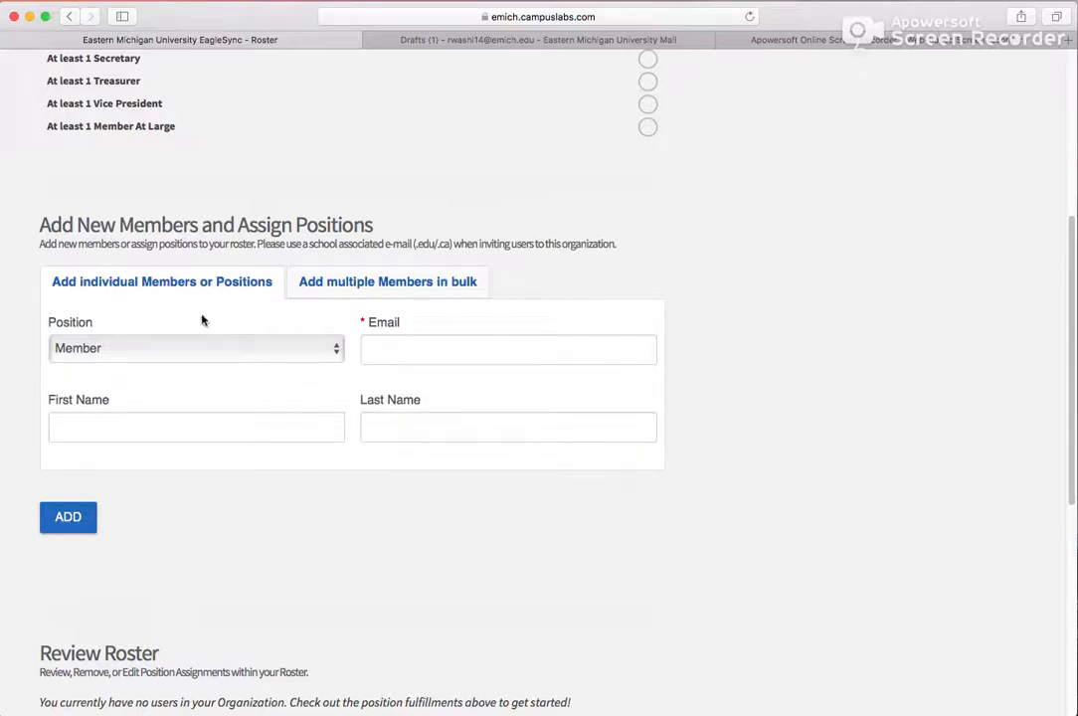
pyautogui.click(184, 288)
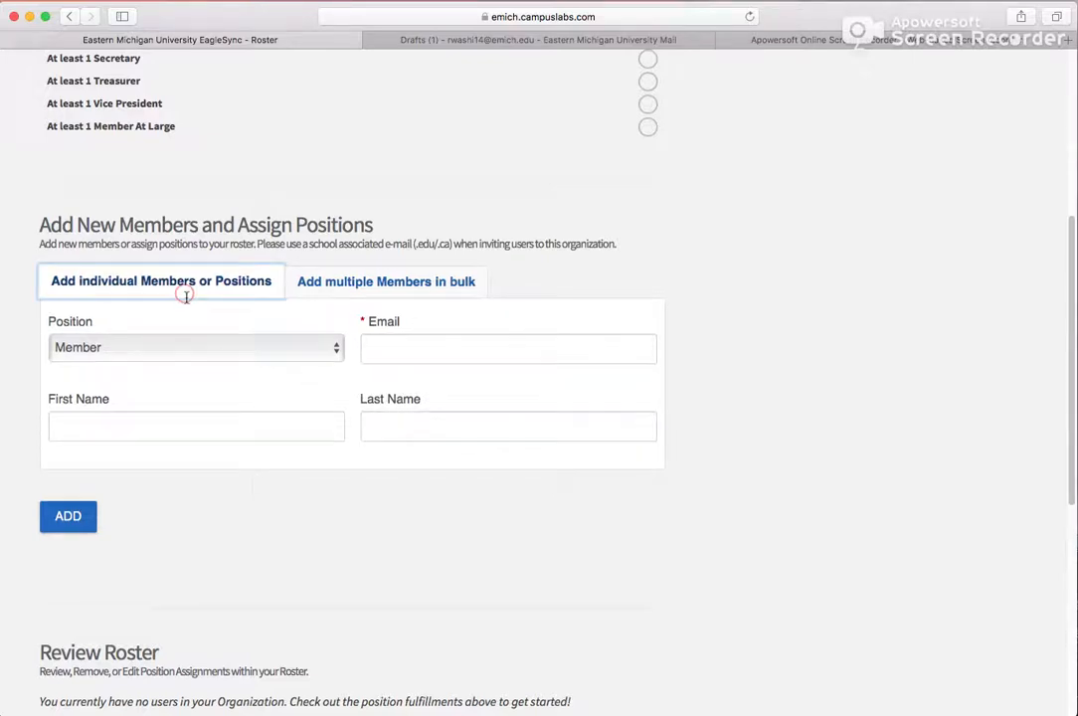
pyautogui.click(205, 350)
pyautogui.click(196, 387)
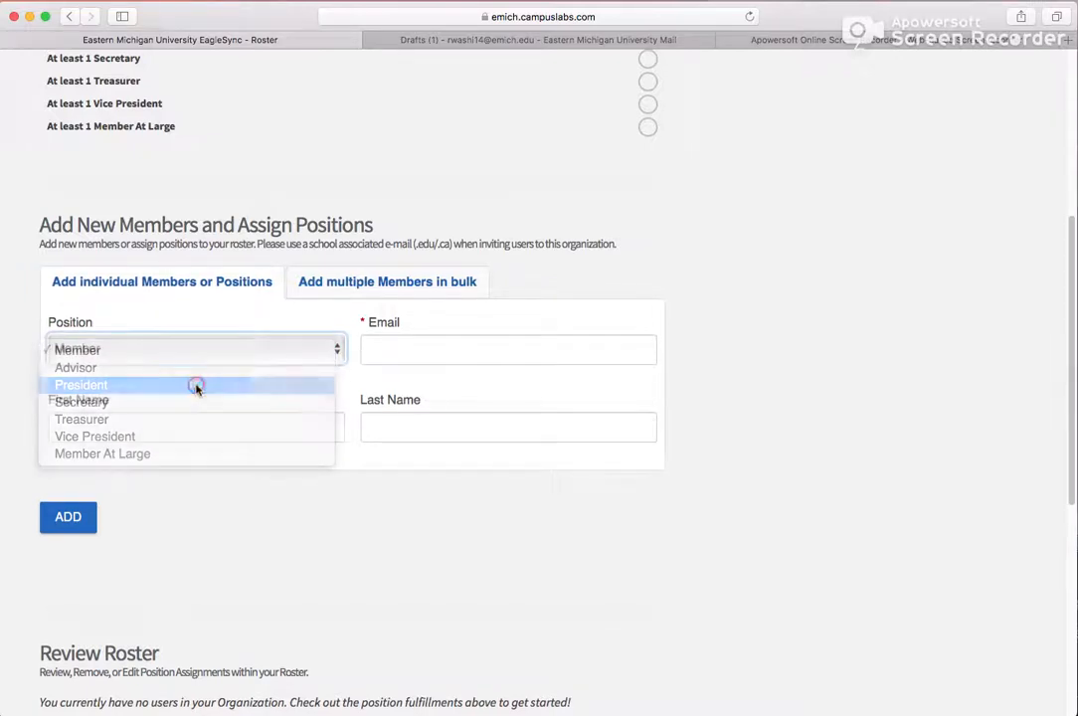
# - Enter the president's school e-mail address and add them to the roster
pyautogui.click(425, 348)
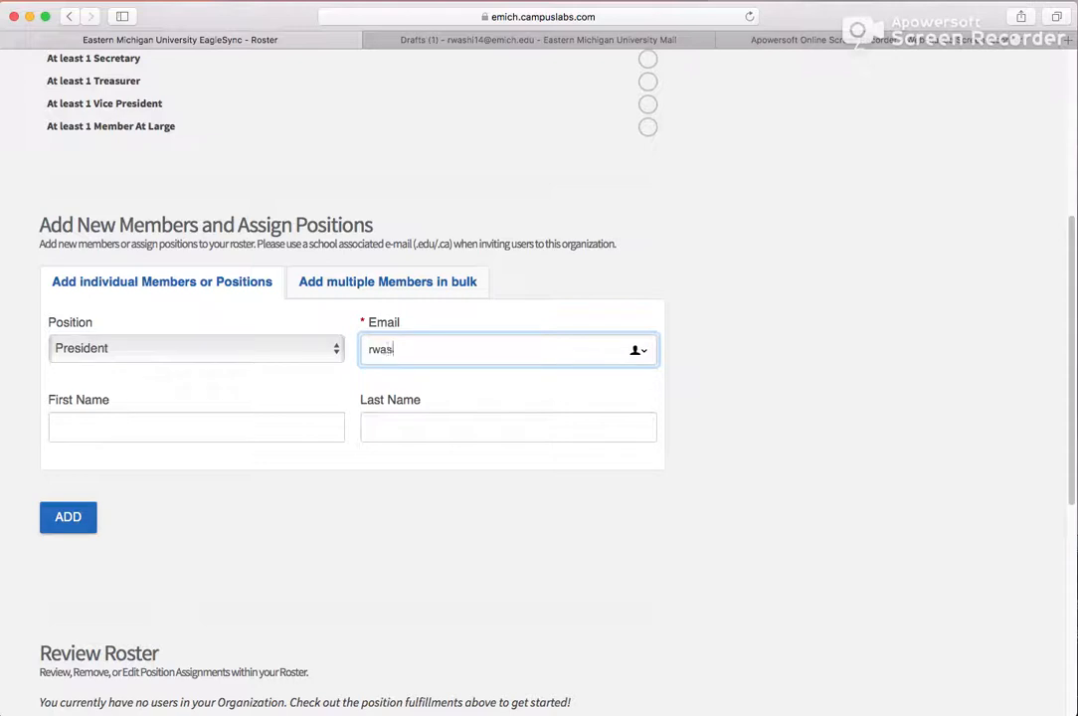
pyautogui.click(81, 520)
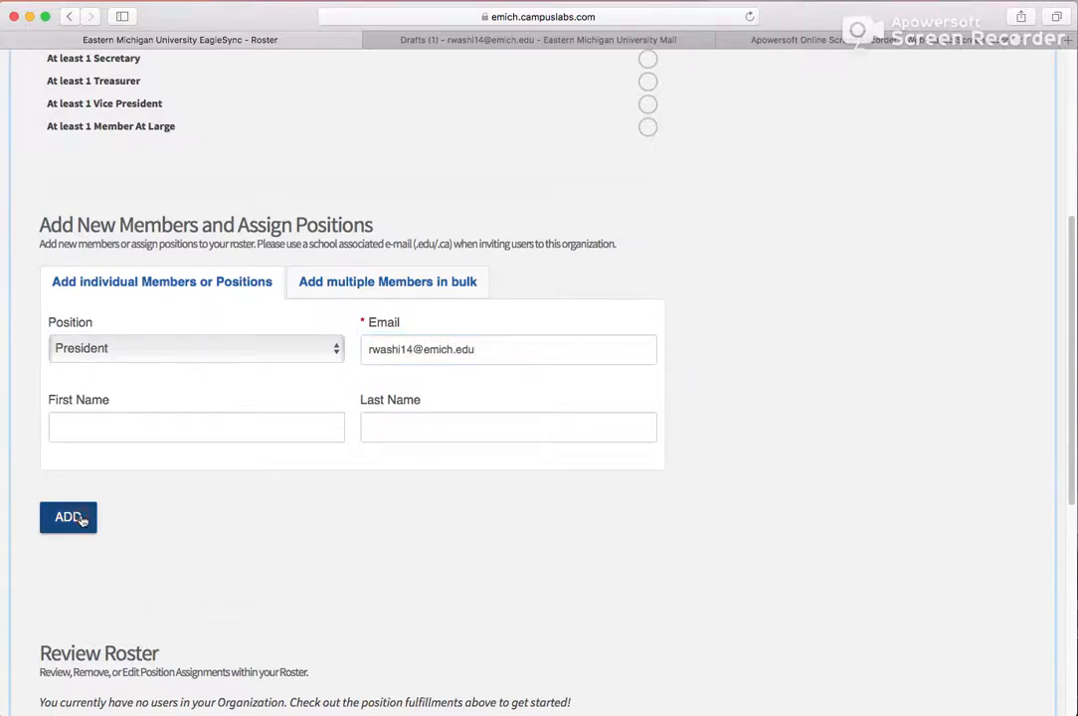
# - Add a second individual member with the Advisor position, entering the advisor's school e-mail address
pyautogui.click(186, 346)
pyautogui.click(182, 334)
pyautogui.click(459, 355)
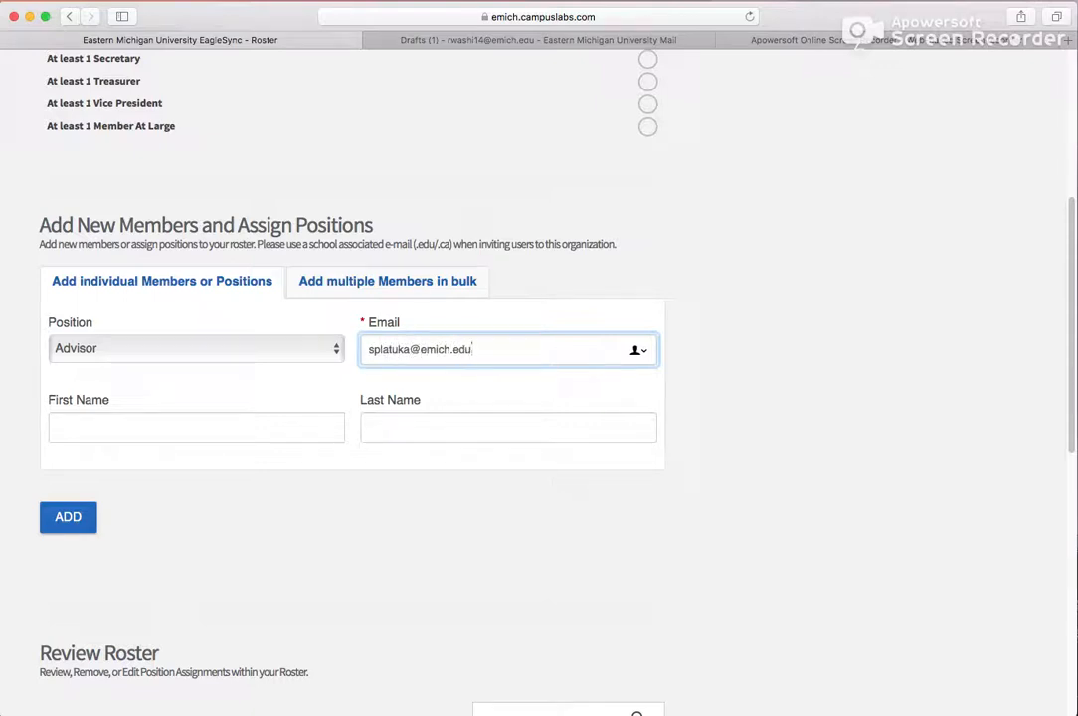
pyautogui.click(64, 521)
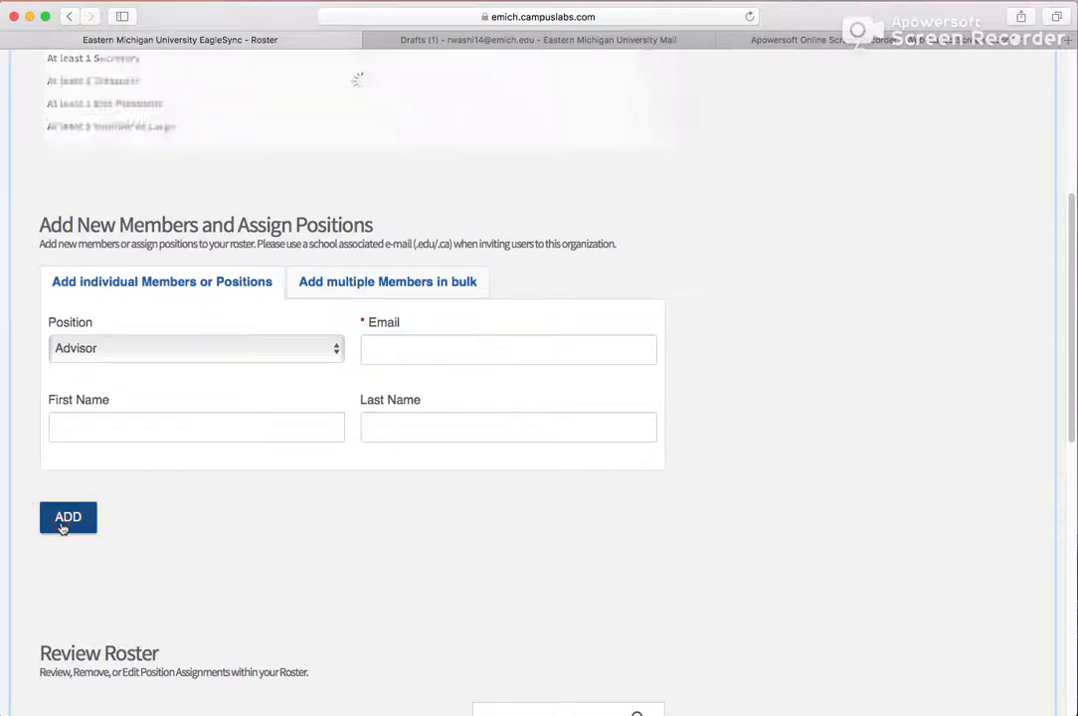
# - Add the remaining members in bulk by pasting their comma-separated school e-mail addresses
pyautogui.click(376, 288)
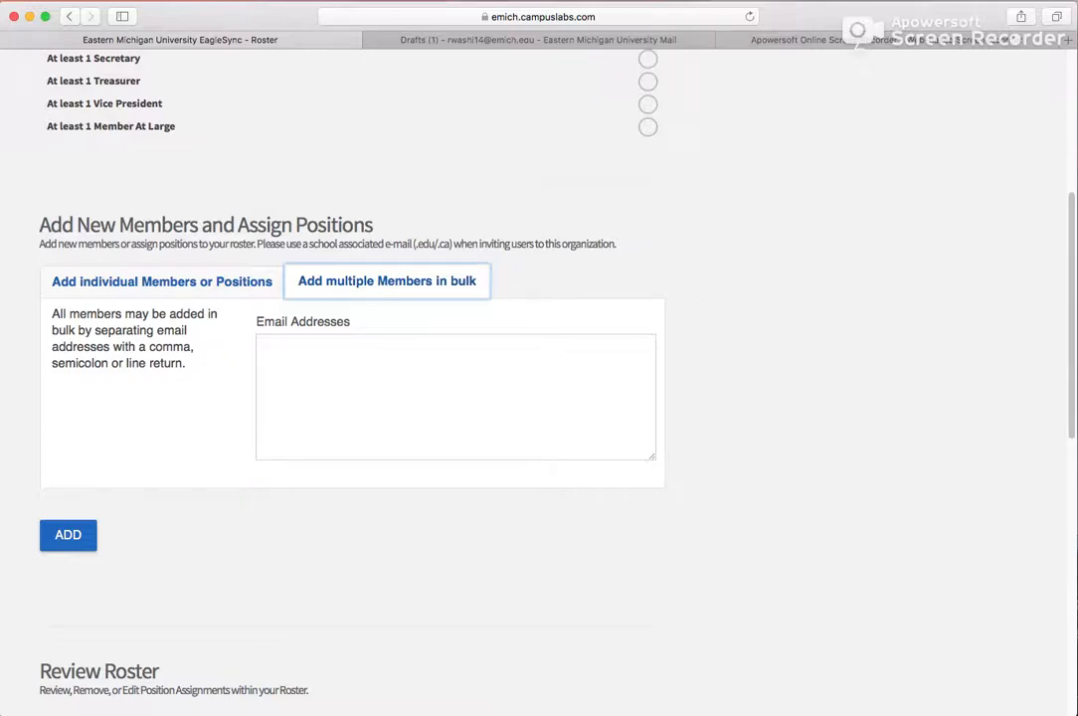
pyautogui.press('super+v')
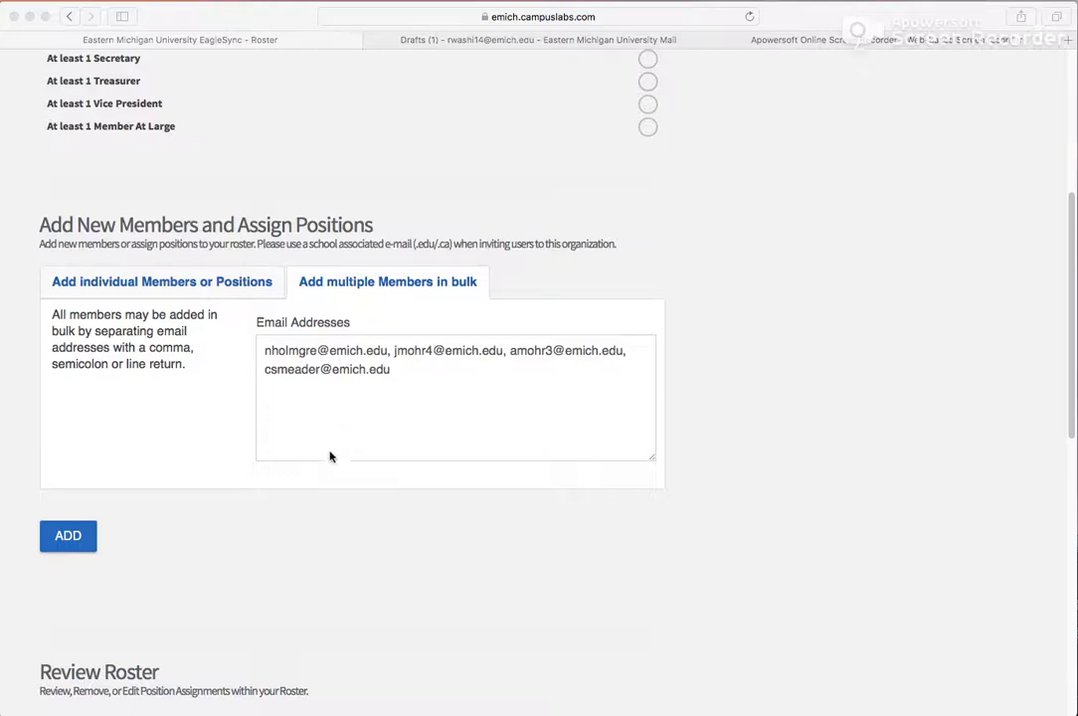
pyautogui.click(68, 540)
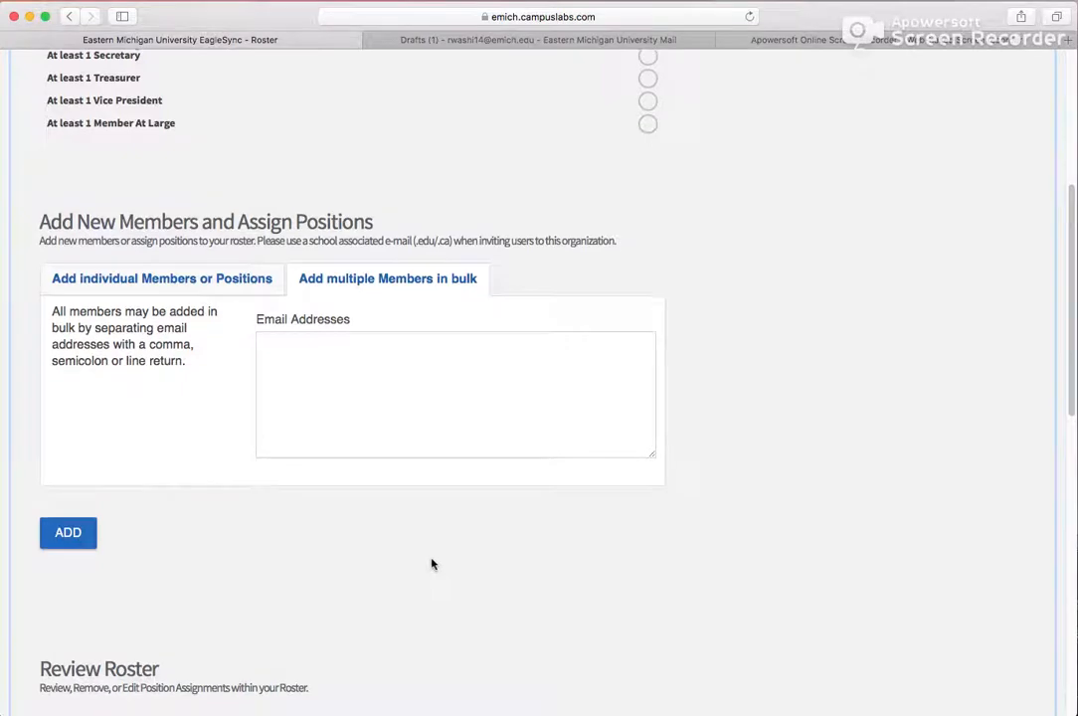
# - Assign the Secretary position to the first general member in the roster review list
pyautogui.scroll(-2, 430, 563)
pyautogui.scroll(-5, 430, 563)
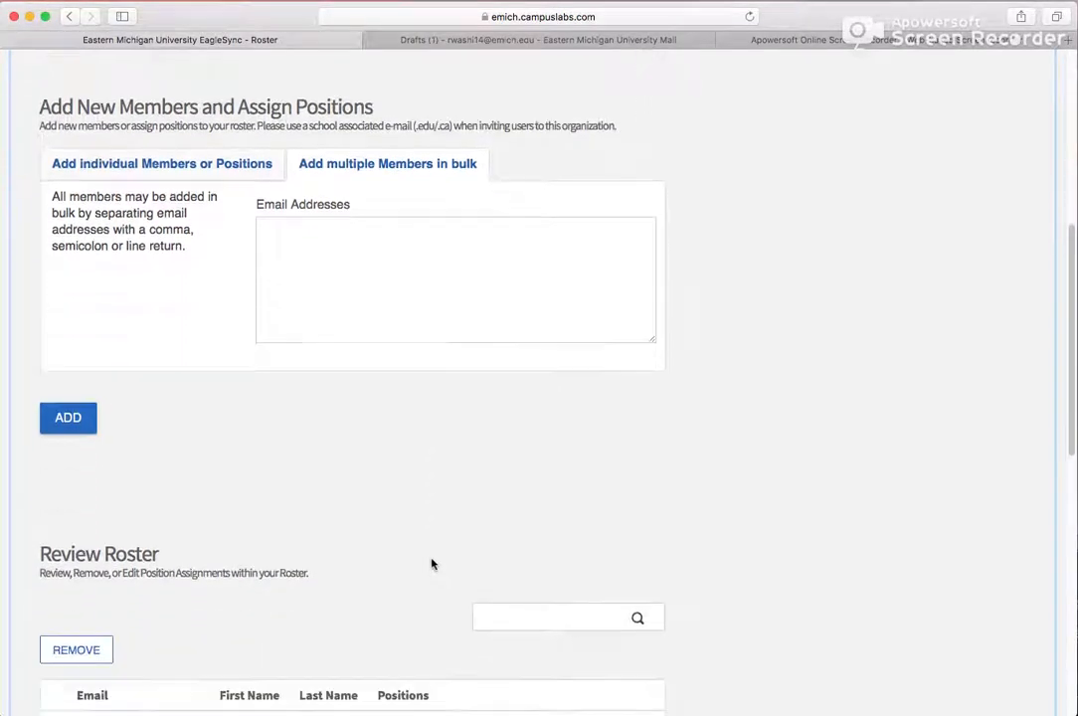
pyautogui.scroll(2, 430, 564)
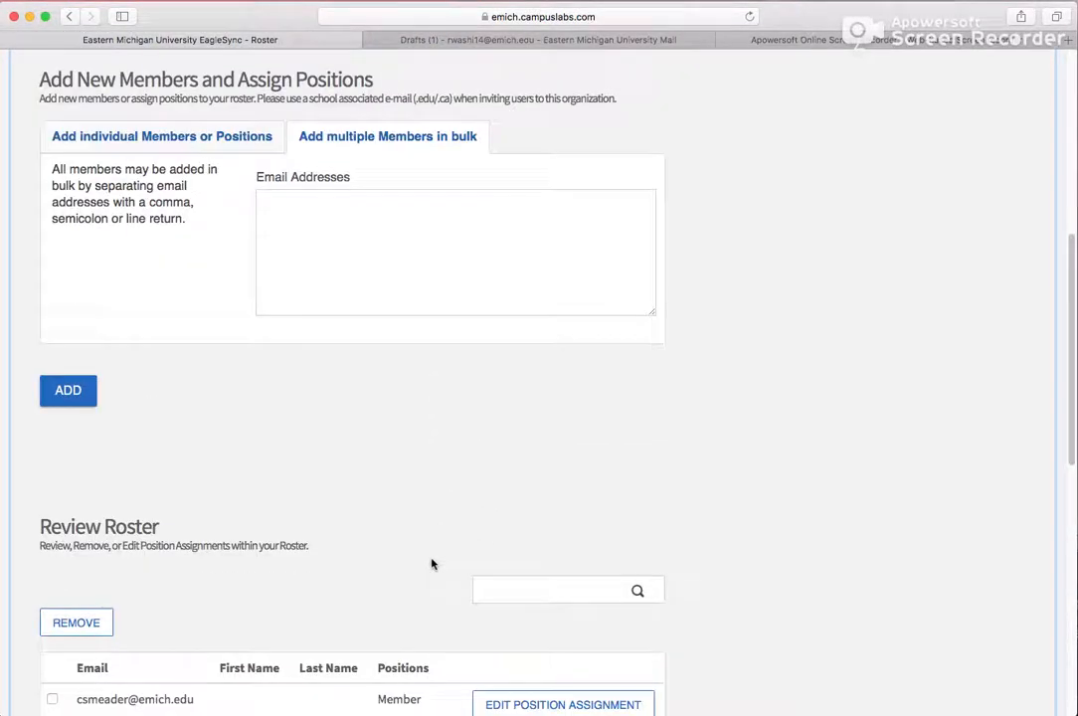
pyautogui.scroll(2, 430, 564)
pyautogui.scroll(-1, 431, 563)
pyautogui.scroll(-9, 431, 564)
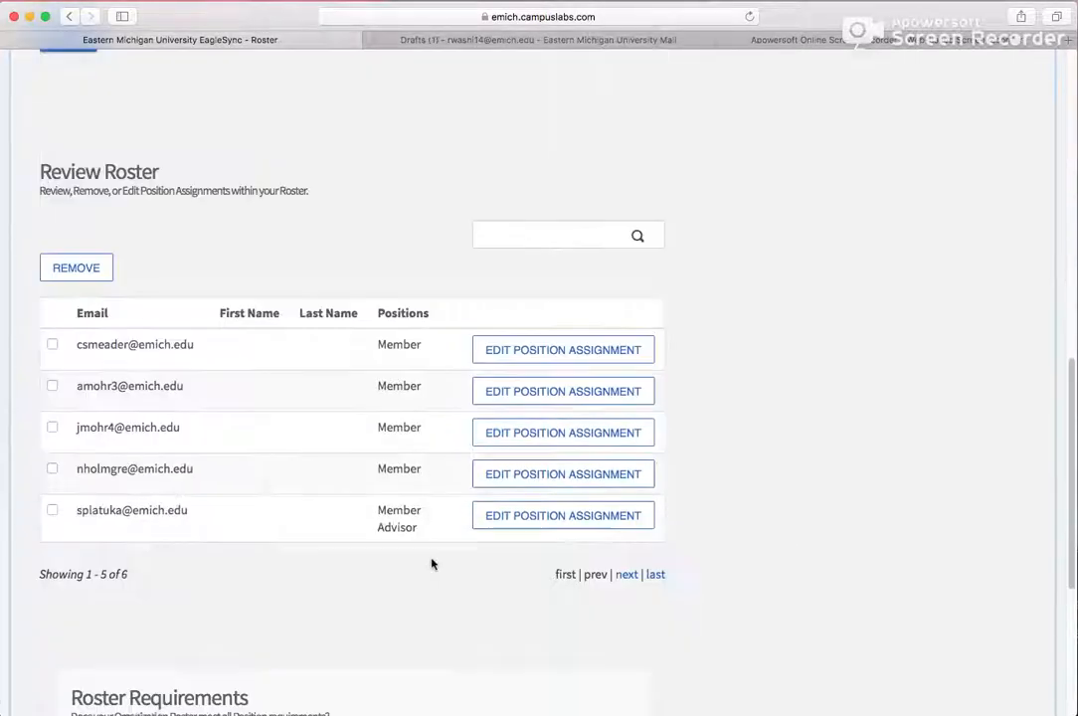
pyautogui.click(549, 354)
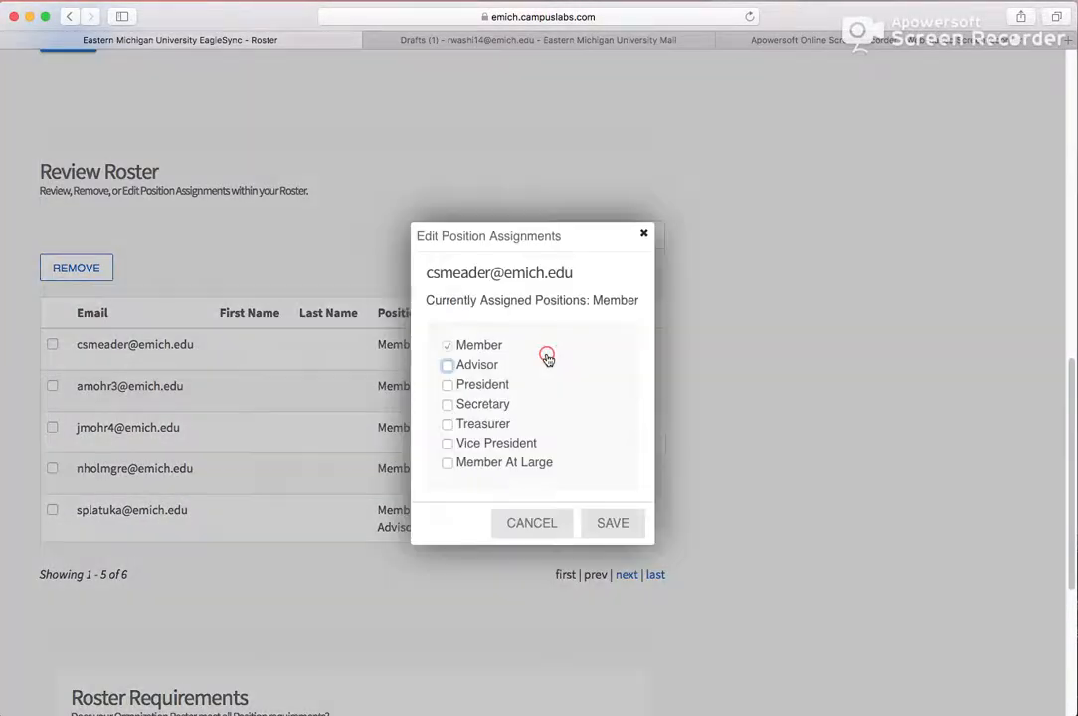
pyautogui.click(491, 405)
pyautogui.click(618, 527)
# - Assign the Treasurer position to the second member in the roster
pyautogui.click(568, 399)
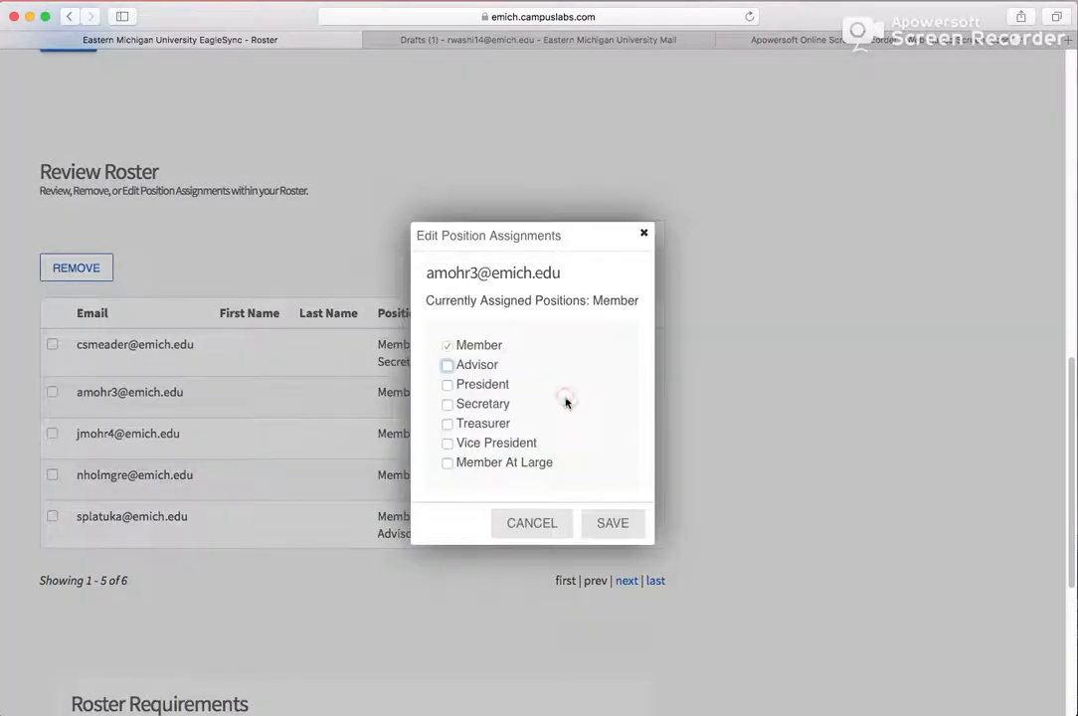
pyautogui.click(485, 426)
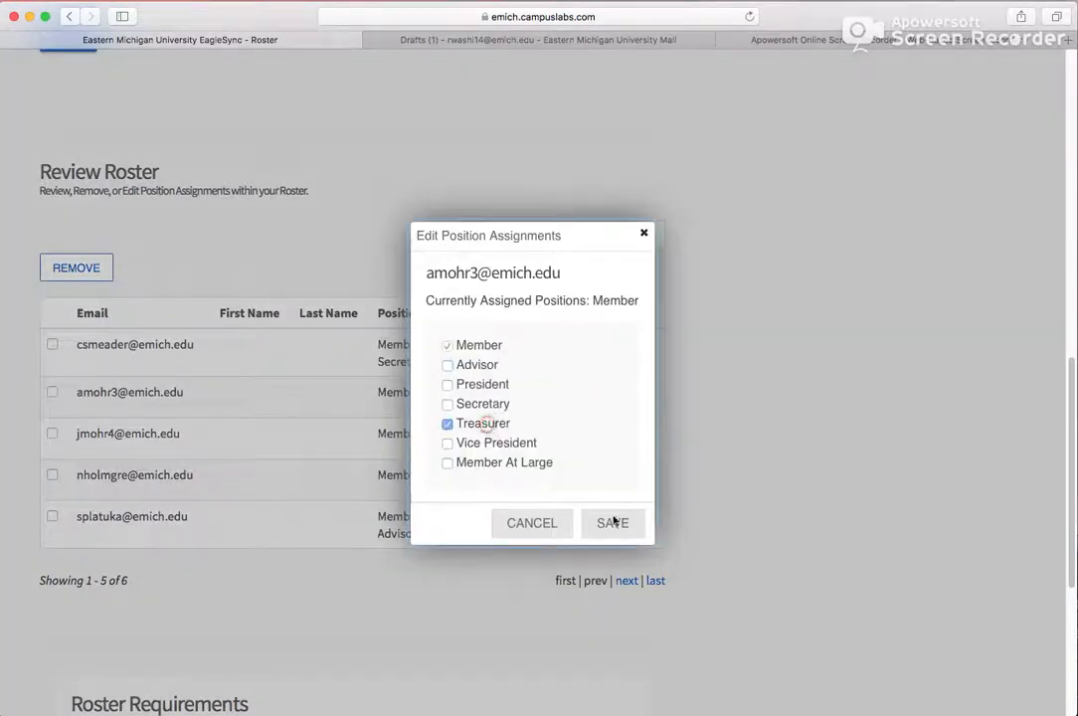
pyautogui.click(616, 524)
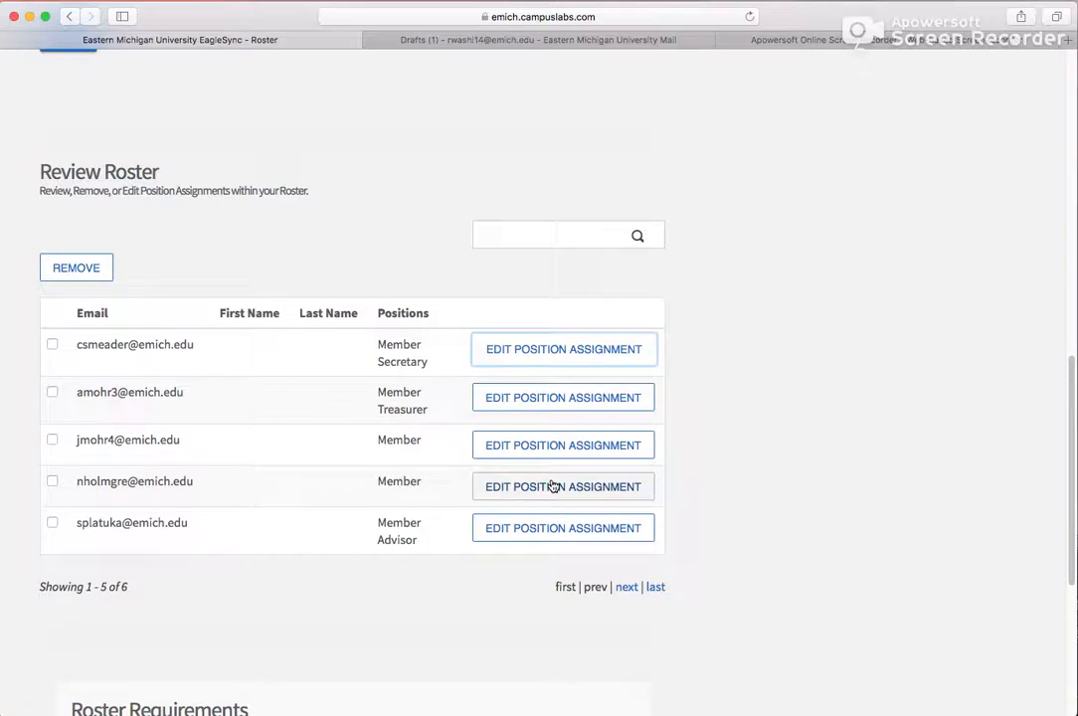
# - Assign the Vice President position to the fourth member in the roster
pyautogui.click(553, 486)
pyautogui.click(510, 444)
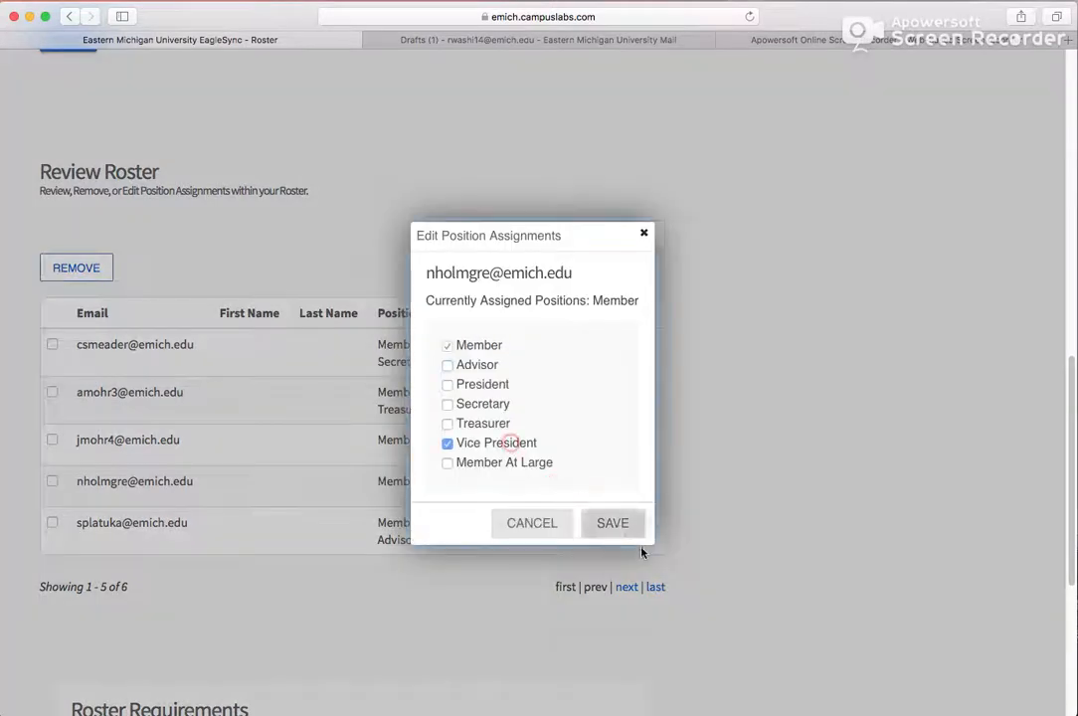
pyautogui.click(614, 523)
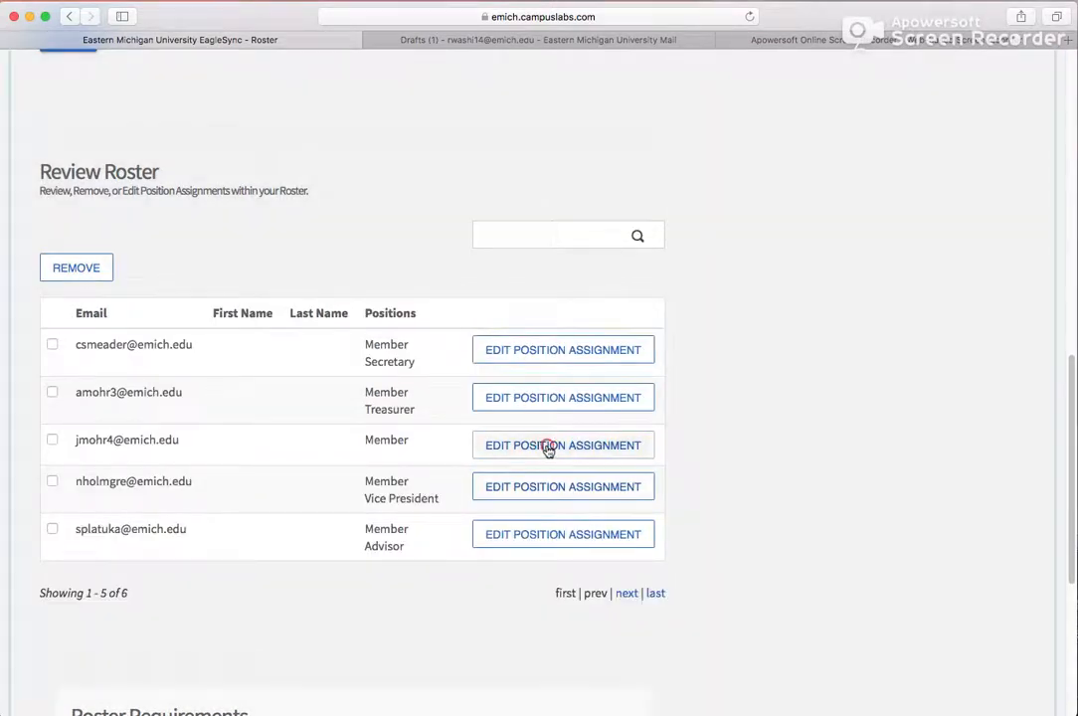
# - Assign the Member At Large position to the third member in the roster
pyautogui.click(549, 446)
pyautogui.click(517, 463)
pyautogui.click(610, 525)
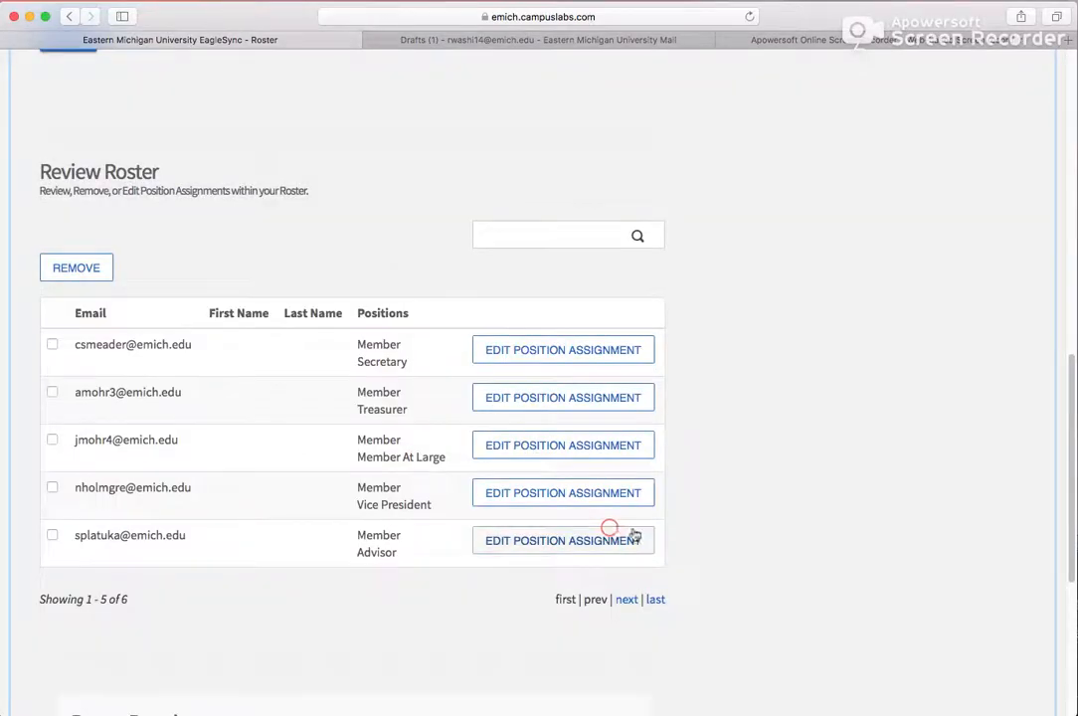
# - Check the roster requirements and continue to the organization categories step
pyautogui.scroll(-5, 695, 533)
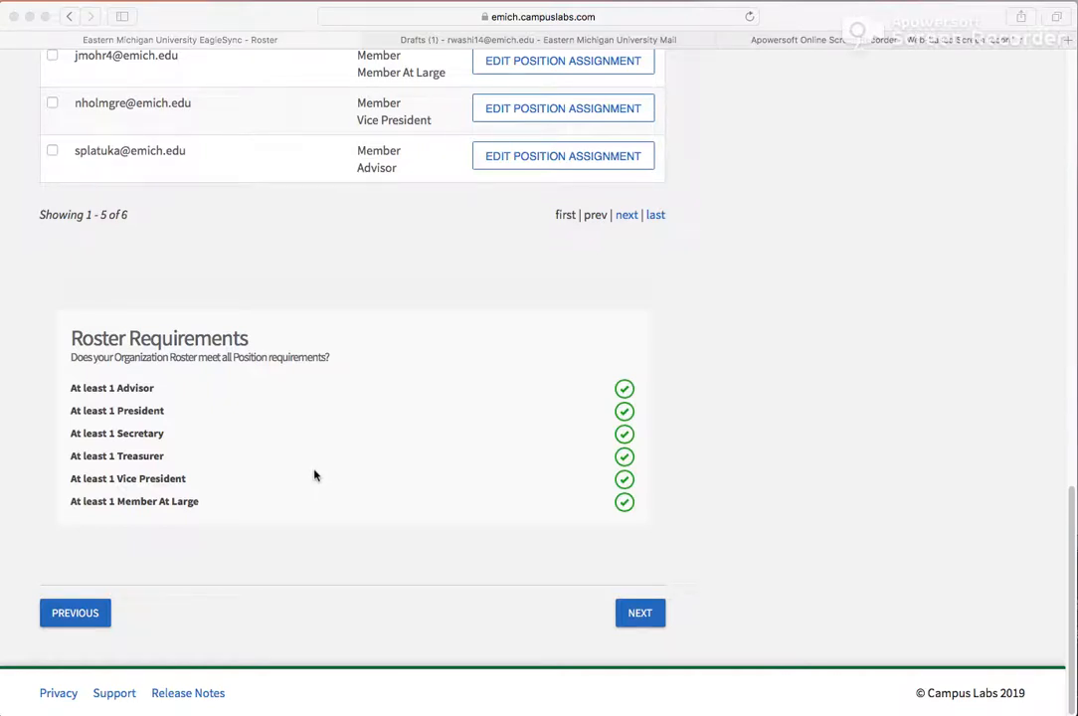
pyautogui.click(635, 642)
pyautogui.click(638, 611)
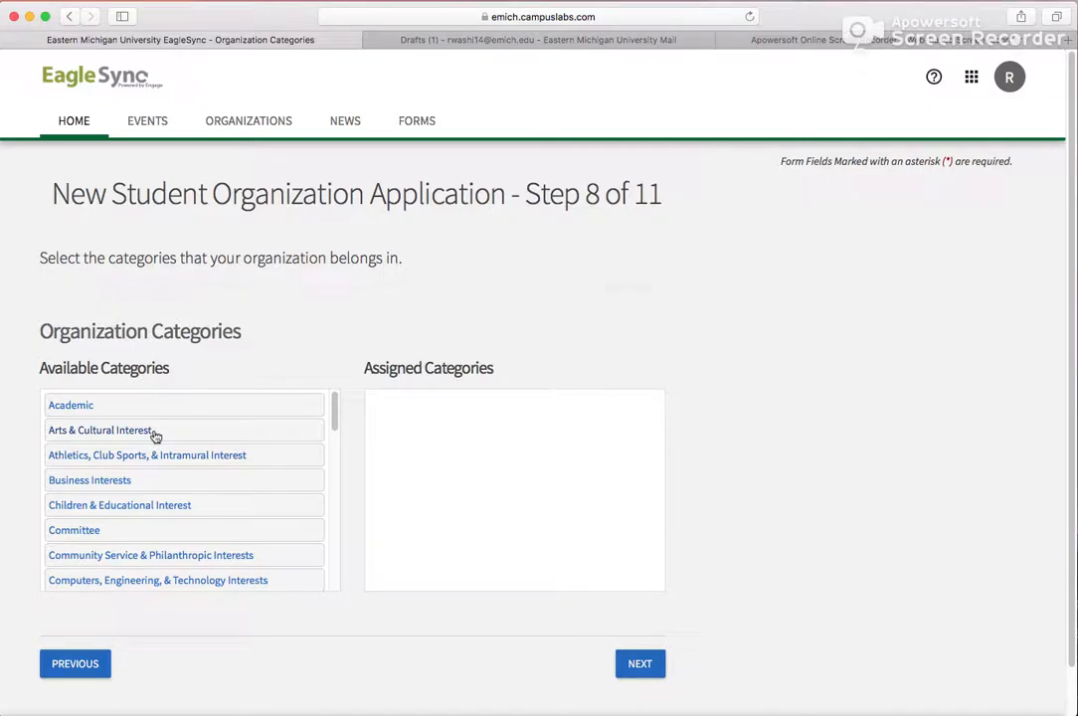
# - Select Arts & Cultural Interest as an organization category and continue to the meeting information step
pyautogui.click(154, 431)
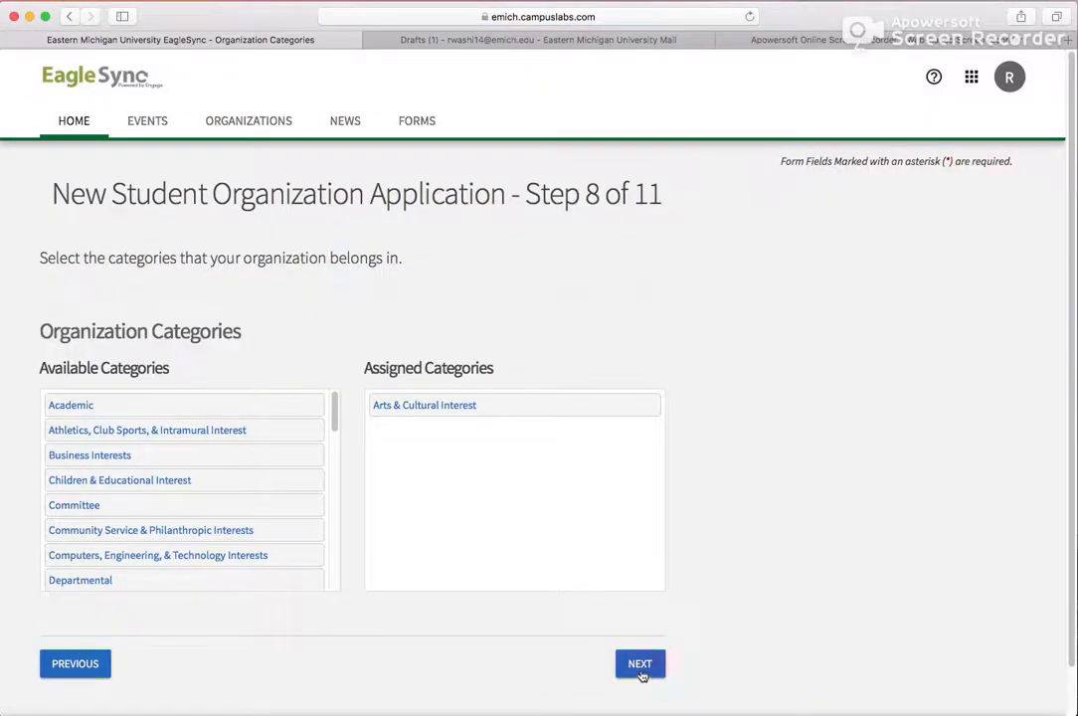
pyautogui.click(641, 675)
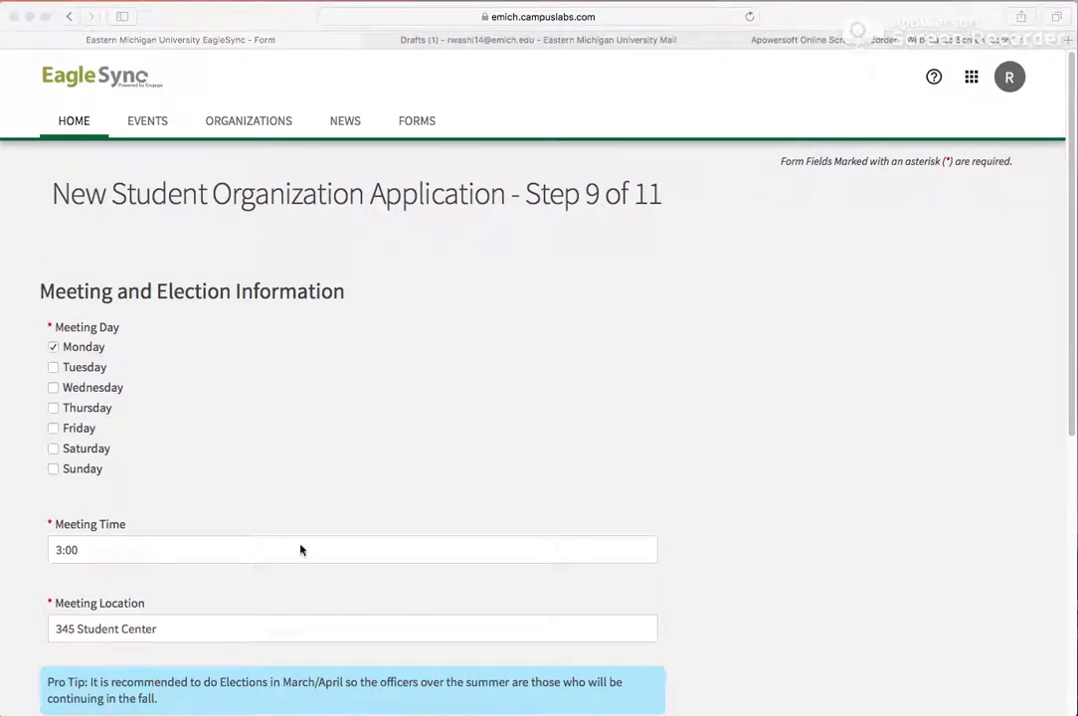
# - Review the meeting day, time, location and election month, then continue to the constitution upload step
pyautogui.scroll(-3, 300, 550)
pyautogui.scroll(-9, 284, 554)
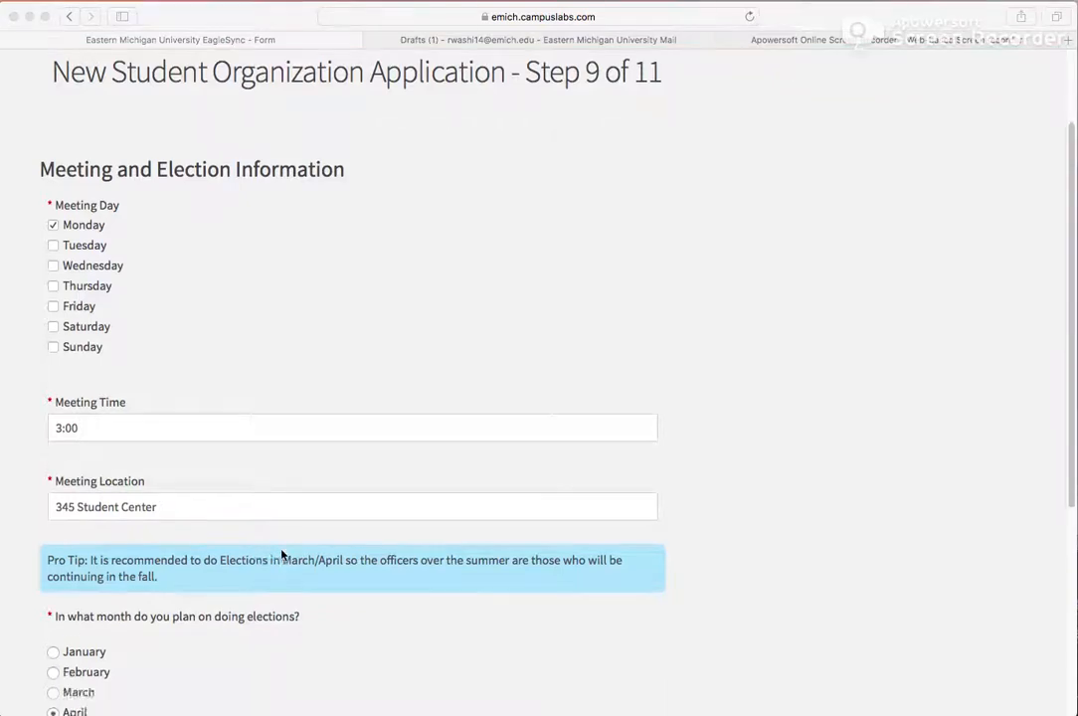
pyautogui.scroll(-3, 281, 554)
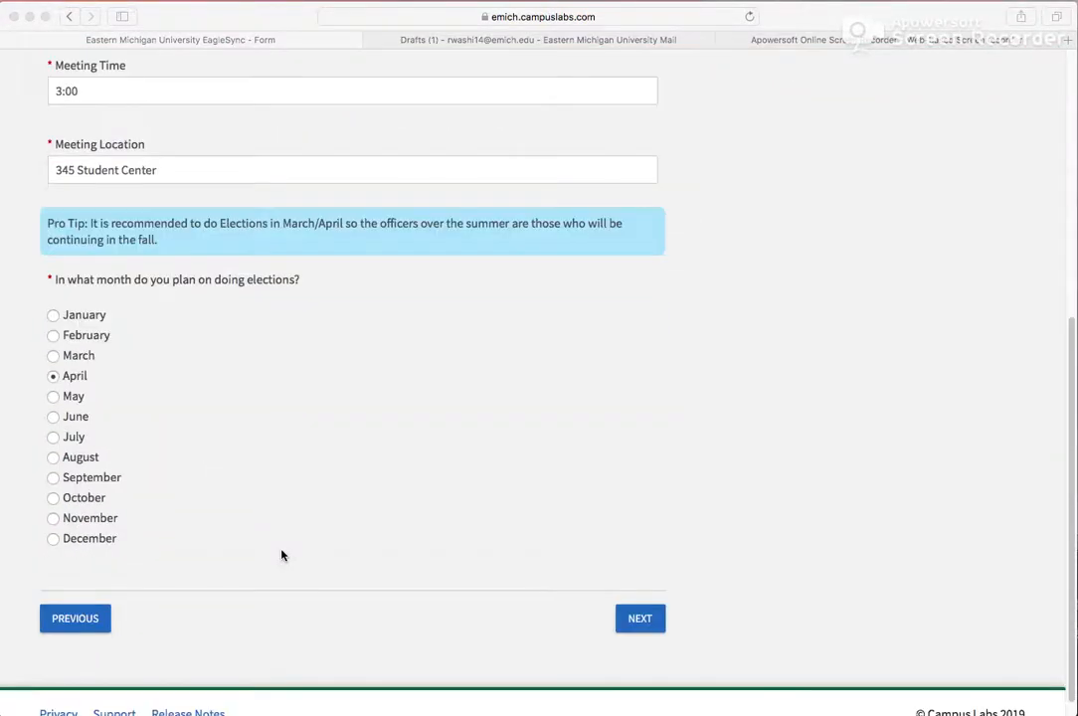
pyautogui.click(642, 625)
pyautogui.click(642, 623)
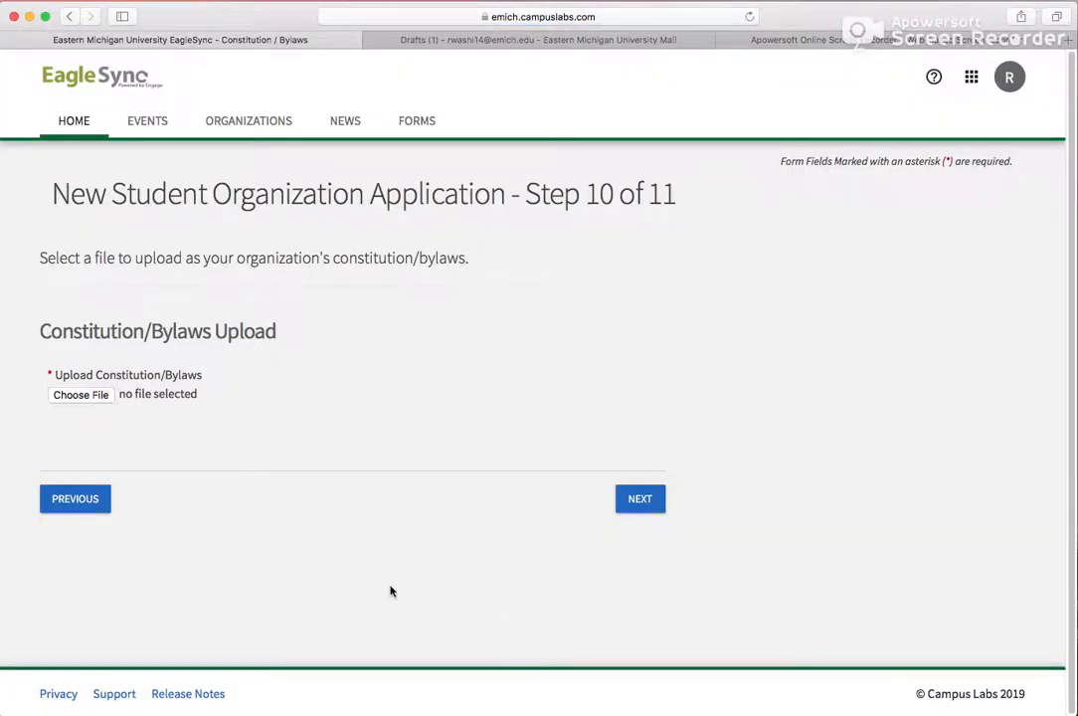
# - Search the computer for the constitution file, upload the Constitution/Bylaws .docx, and continue to the e-signature step
pyautogui.click(87, 395)
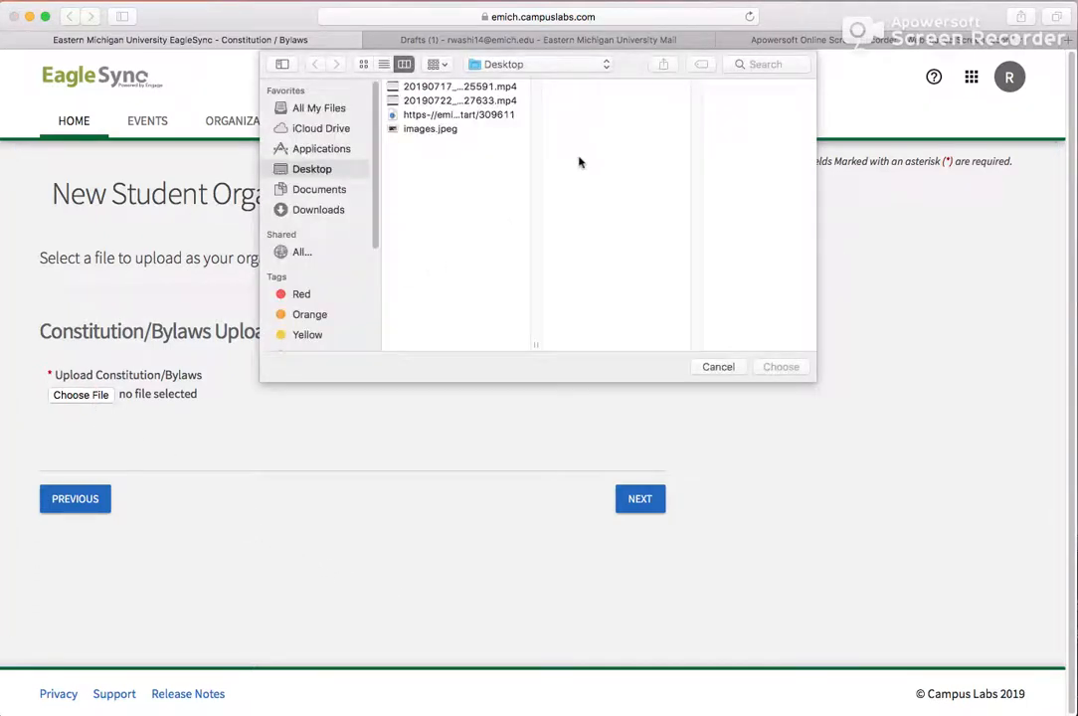
pyautogui.click(745, 64)
pyautogui.write('constituio')
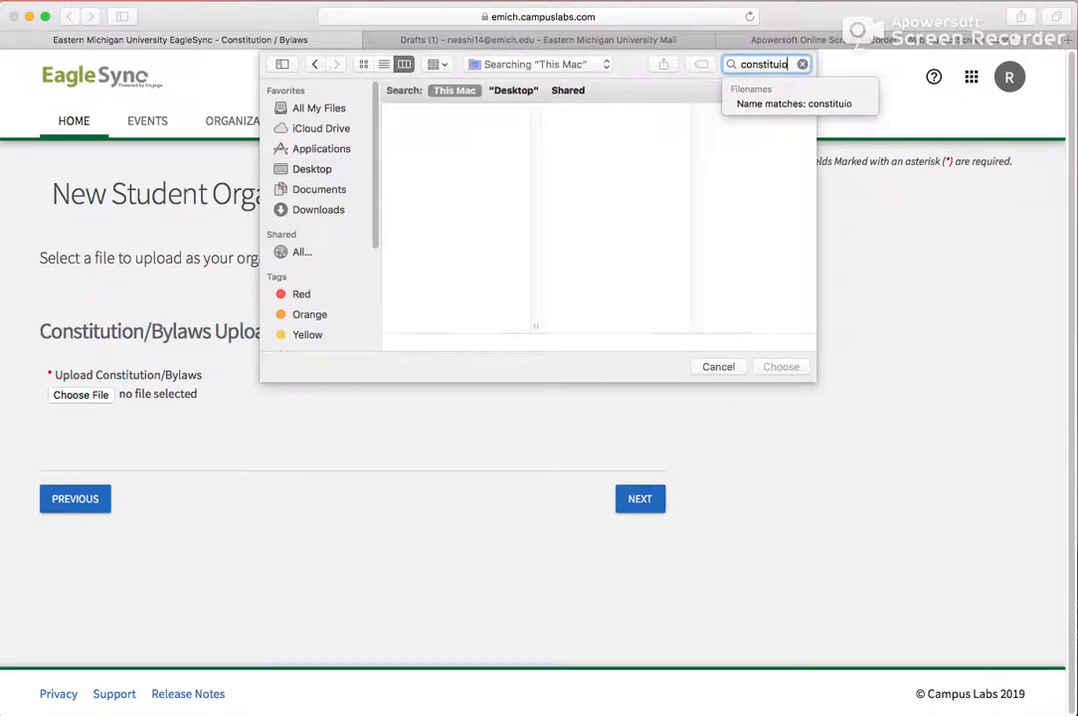
pyautogui.click(337, 109)
pyautogui.click(754, 64)
pyautogui.write('const')
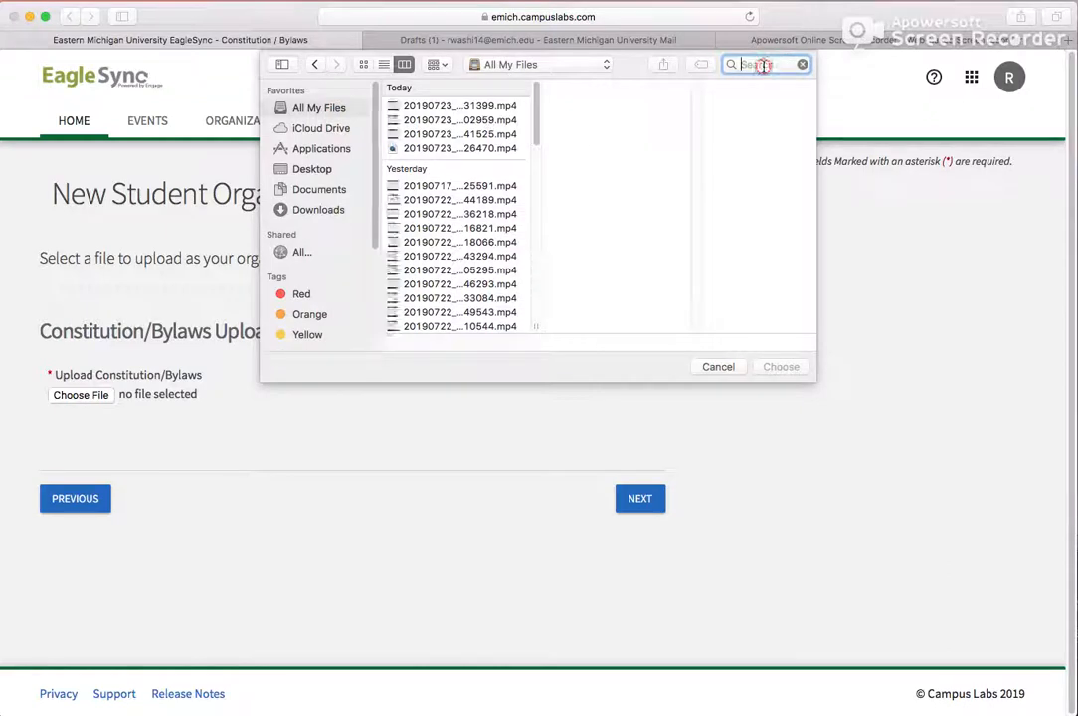
pyautogui.write('itu')
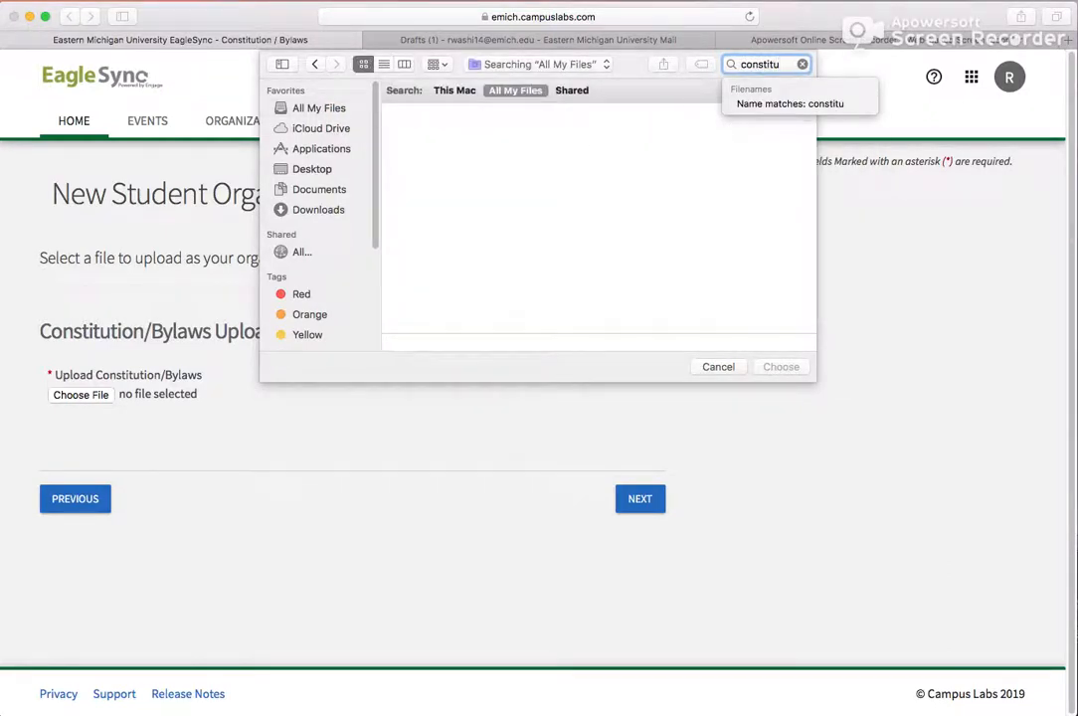
pyautogui.doubleClick(431, 159)
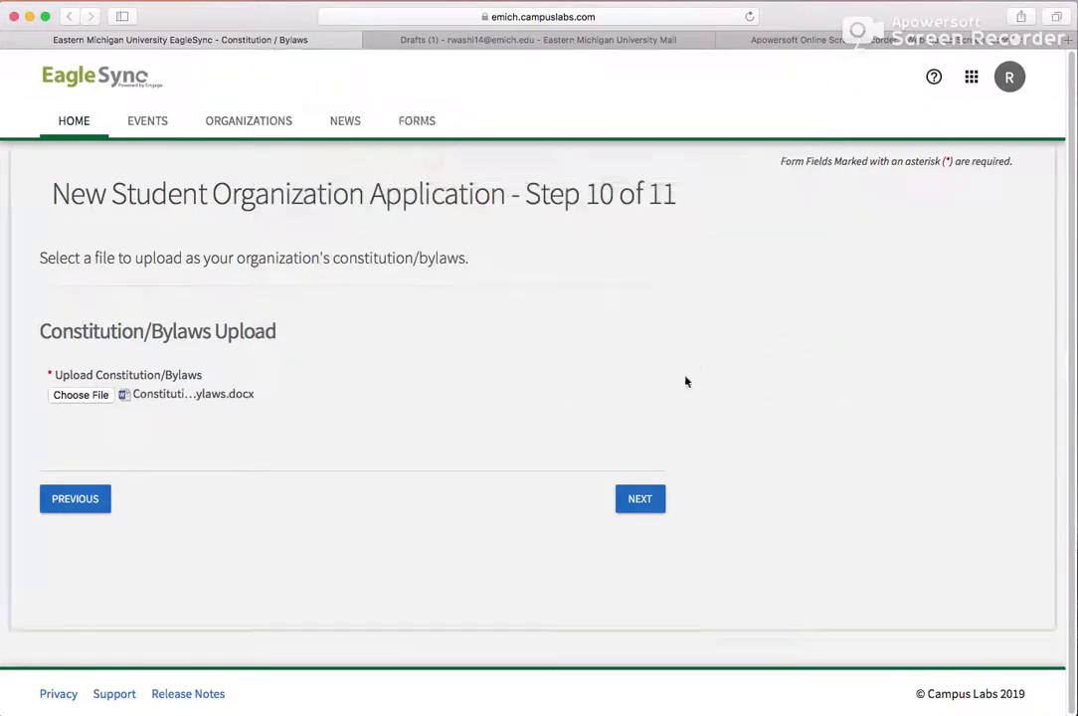
pyautogui.click(639, 501)
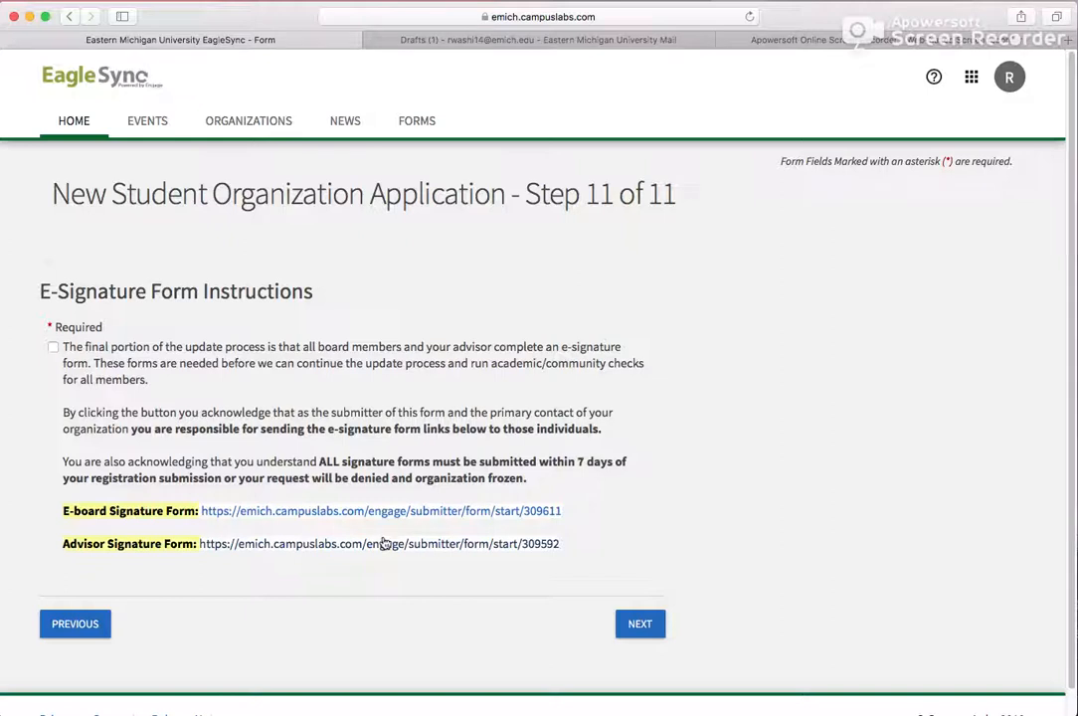
# - Acknowledge the e-signature form responsibilities and copy the E-board Signature Form link
pyautogui.click(53, 348)
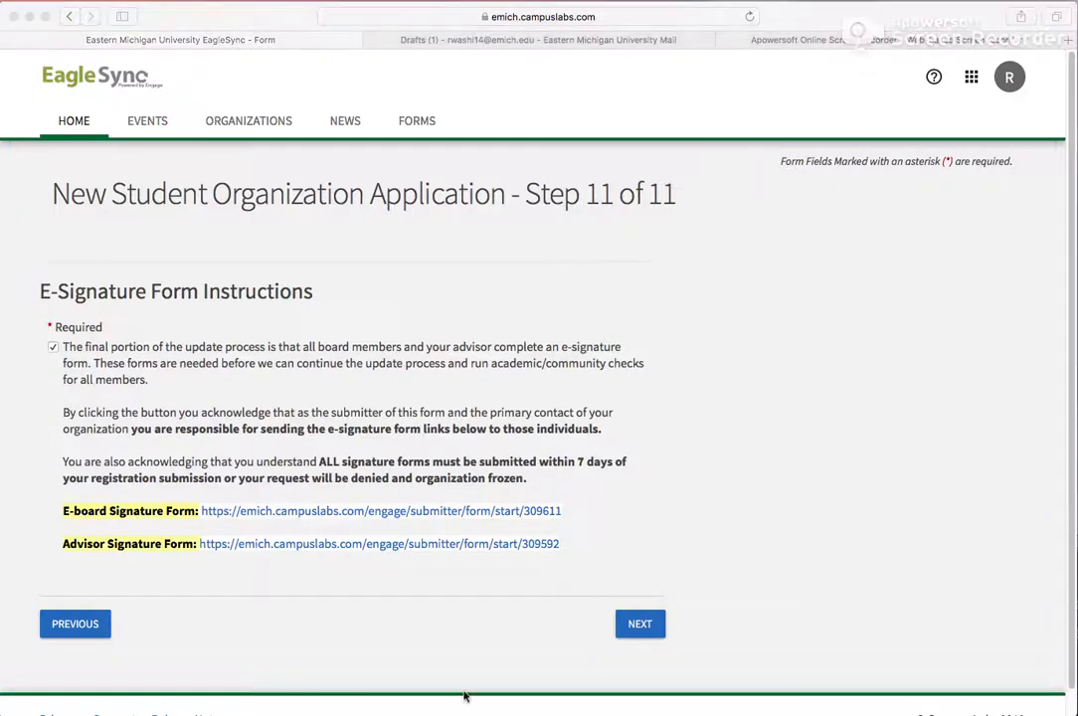
pyautogui.click(540, 513)
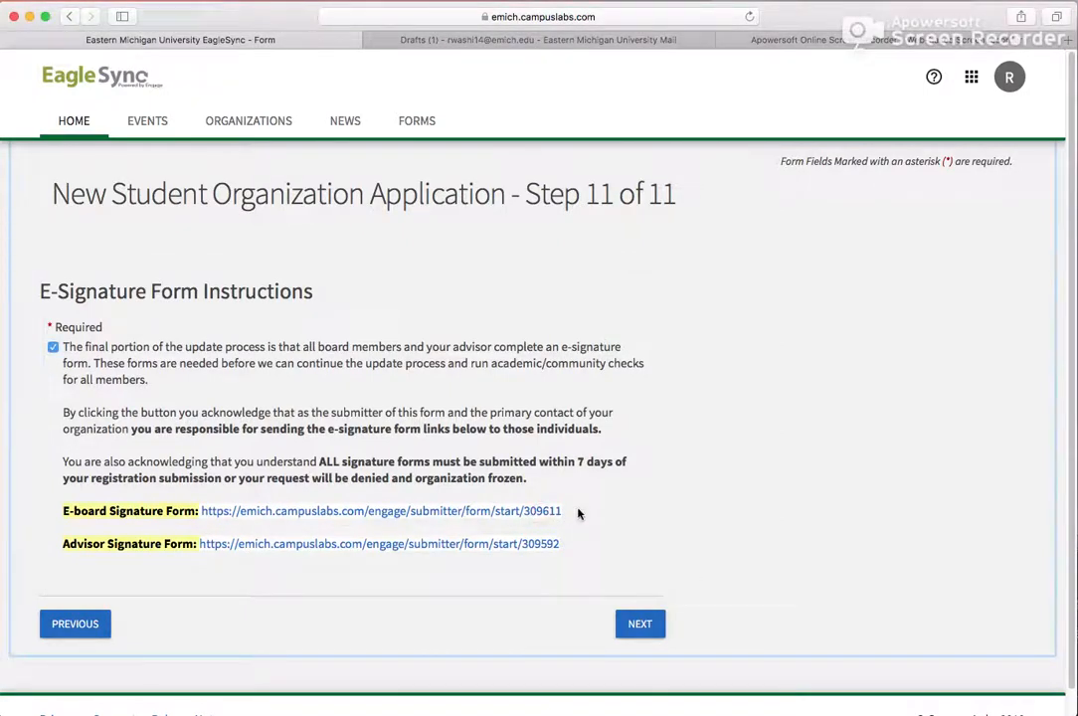
pyautogui.moveTo(562, 512); pyautogui.dragTo(200, 511)
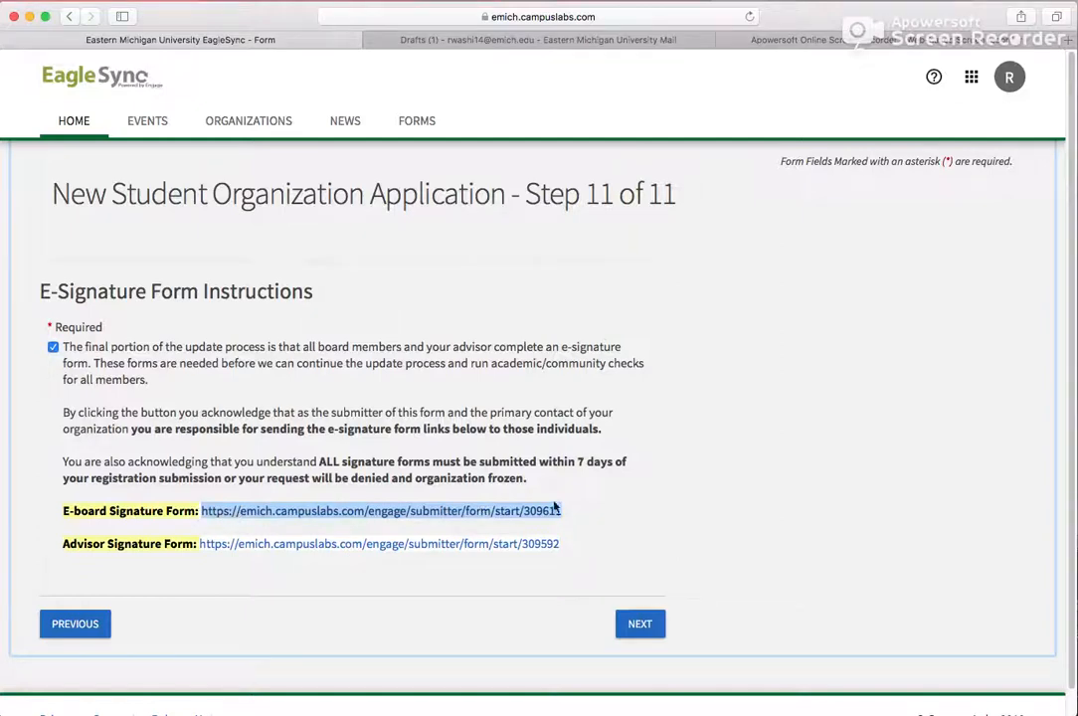
pyautogui.rightClick(607, 510)
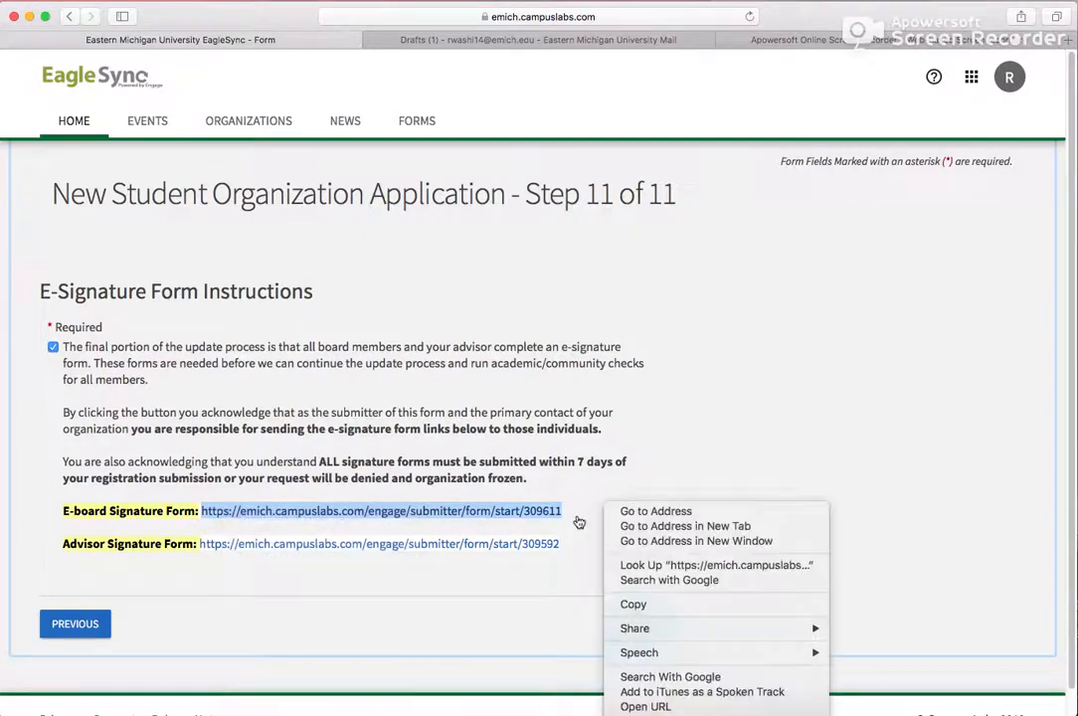
pyautogui.click(656, 606)
# - Paste the copied E-board signature form link into the Vice President Form: Marvel Fan Club email draft in Gmail
pyautogui.click(509, 40)
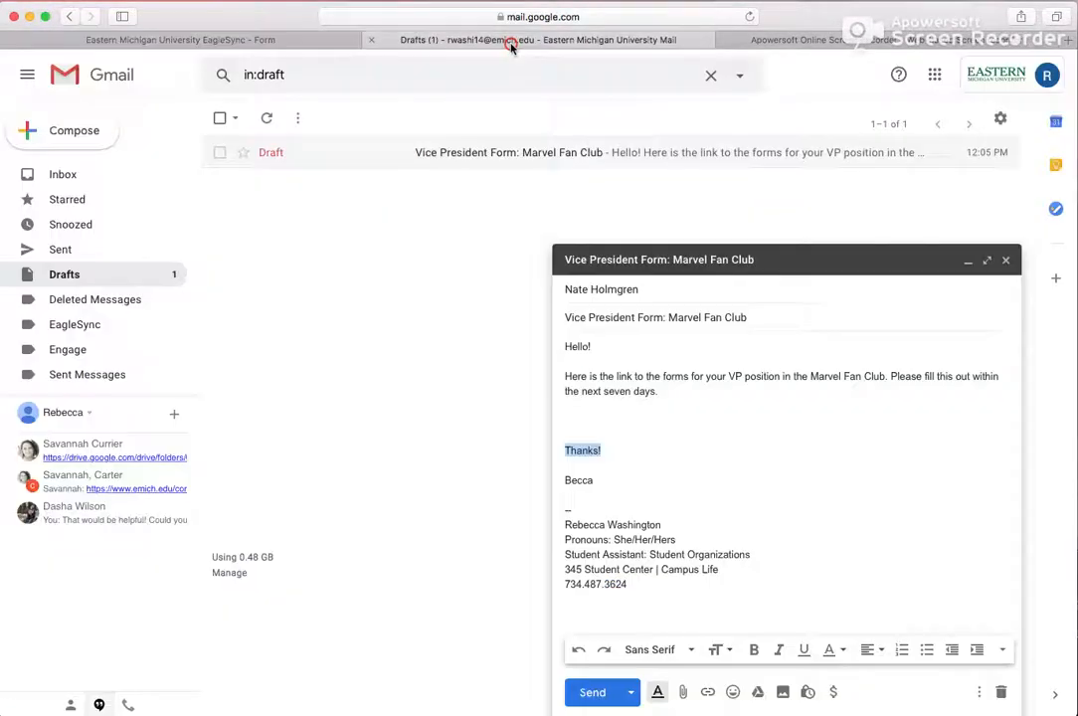
pyautogui.click(651, 421)
pyautogui.rightClick(644, 422)
pyautogui.click(696, 497)
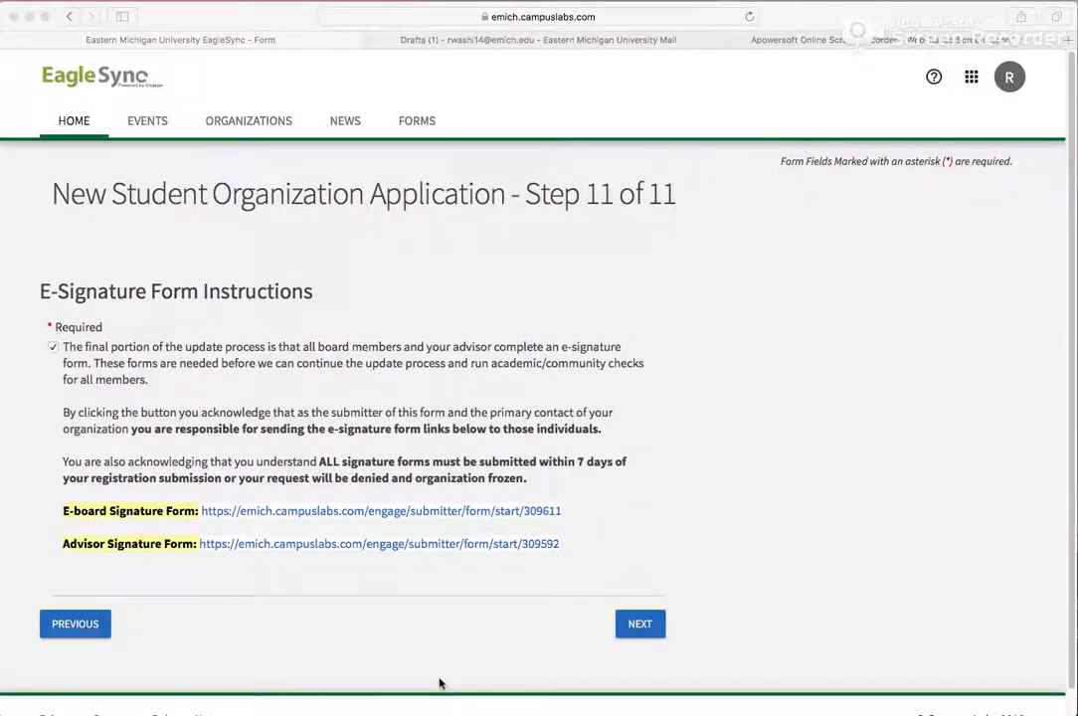
# - Continue to the review page and submit the Marvel Fan Club registration for approval
pyautogui.click(640, 627)
pyautogui.click(639, 627)
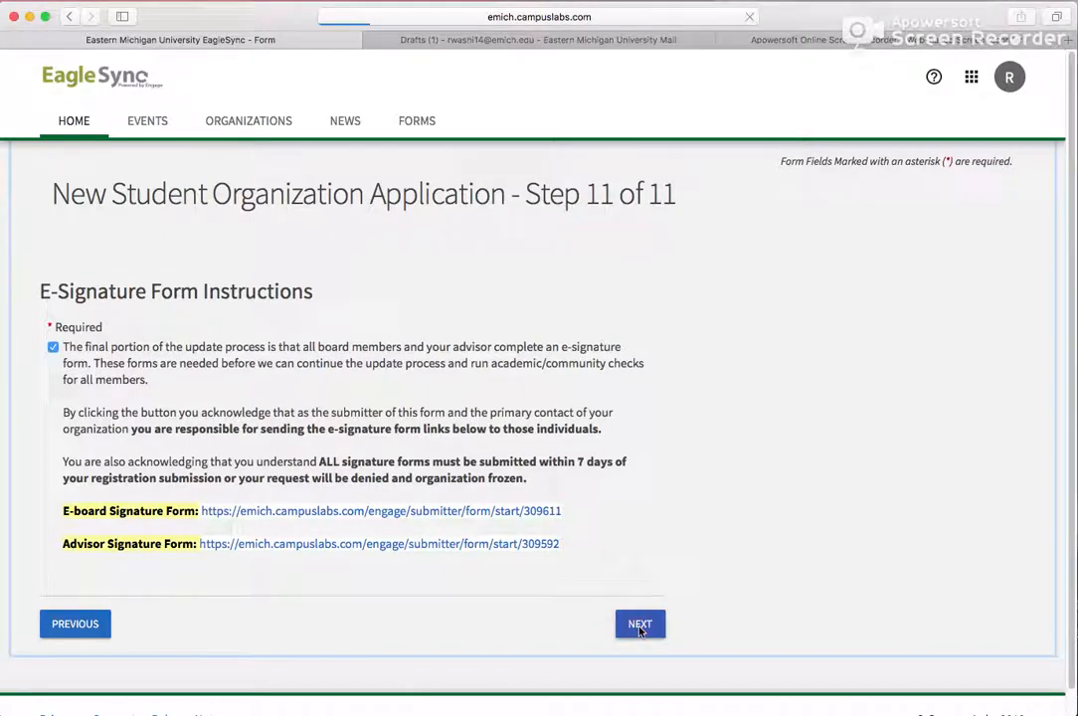
pyautogui.scroll(-1, 623, 643)
pyautogui.scroll(-3, 623, 643)
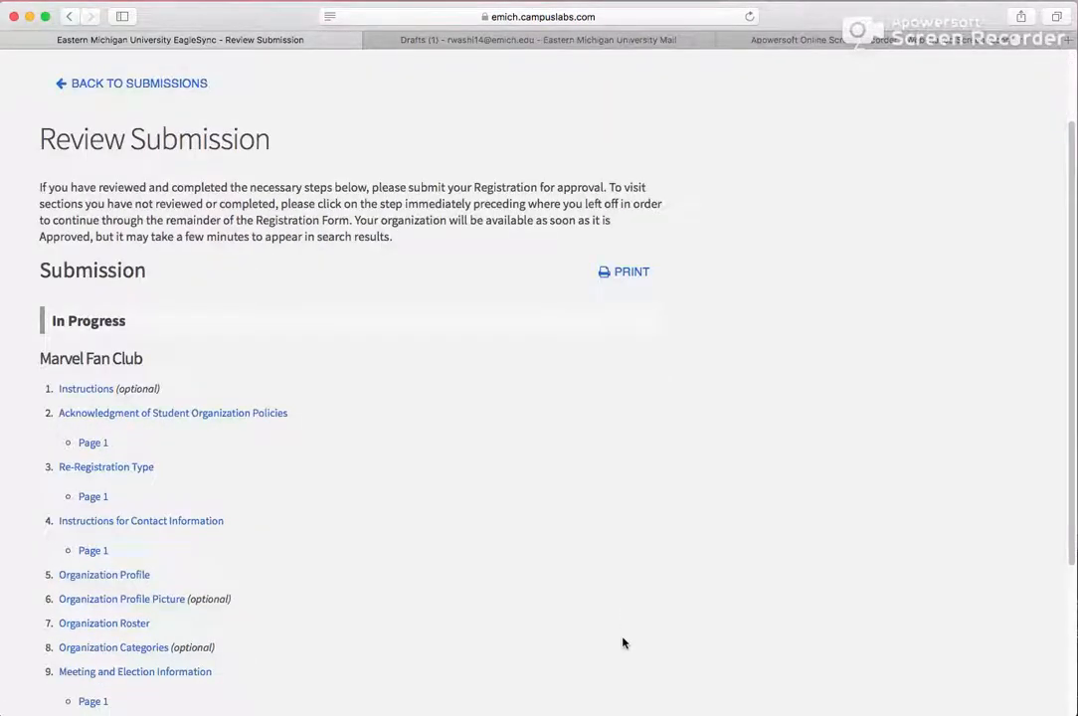
pyautogui.scroll(-6, 623, 644)
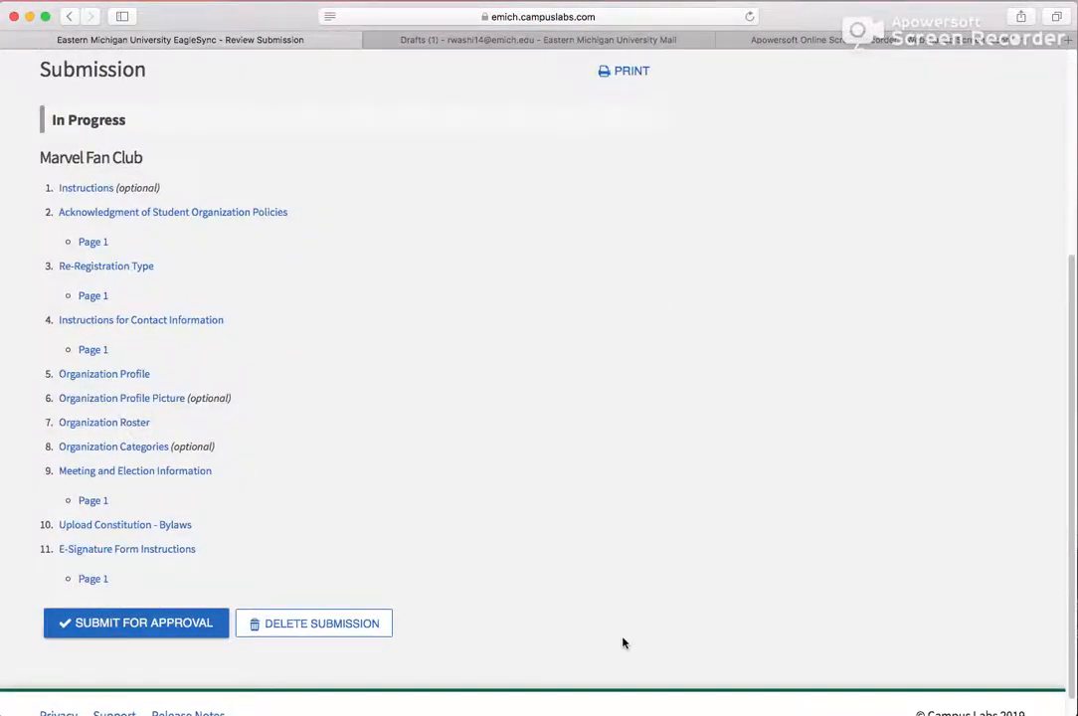
pyautogui.click(158, 623)
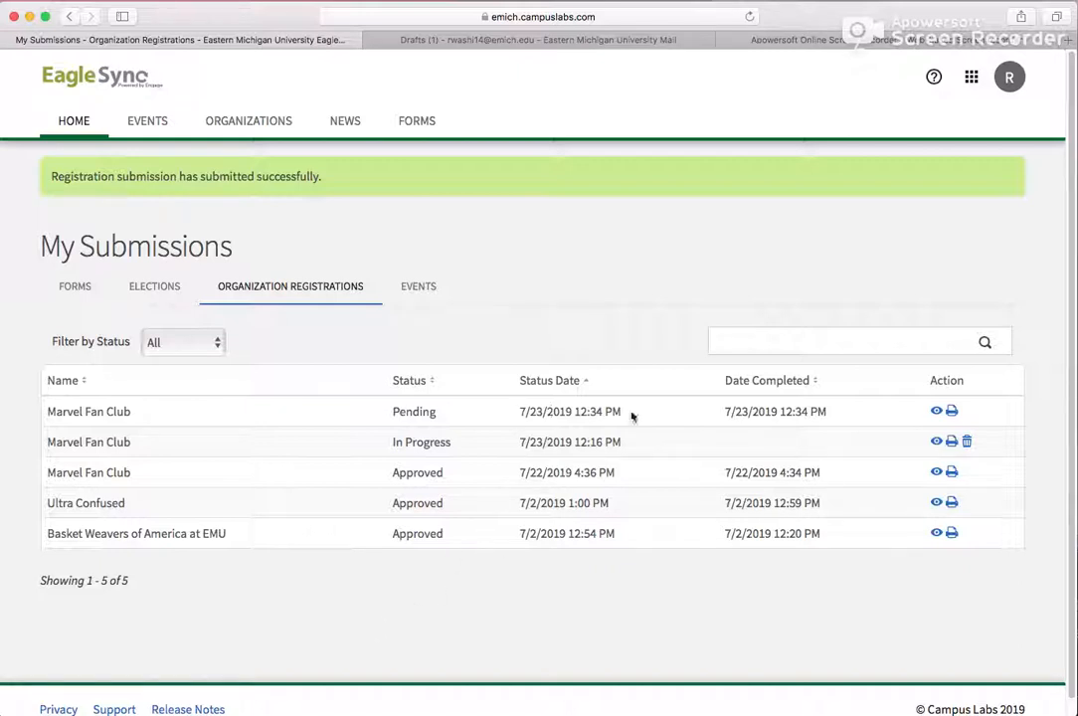
pyautogui.moveTo(724, 413); pyautogui.dragTo(835, 410)
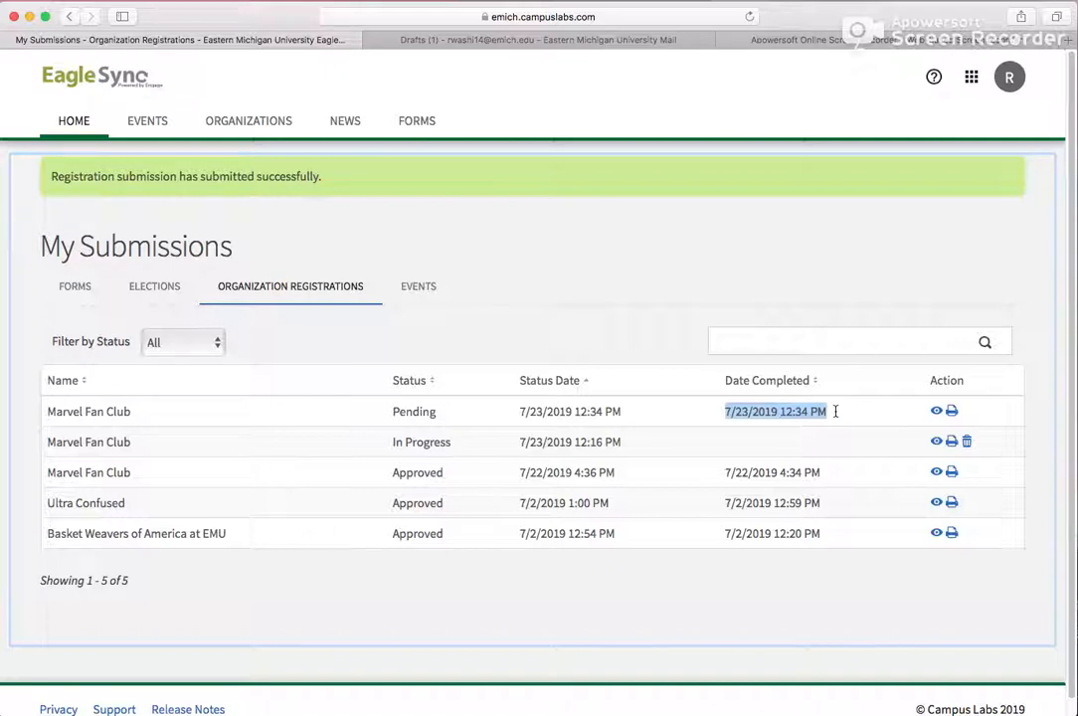
pyautogui.click(835, 410)
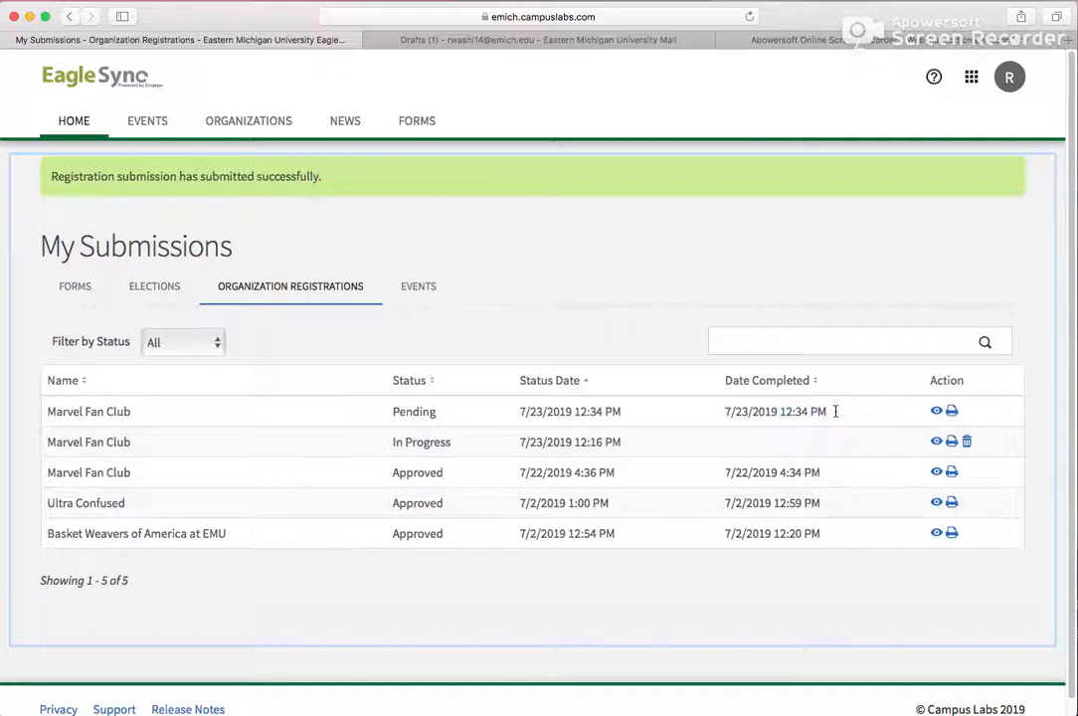